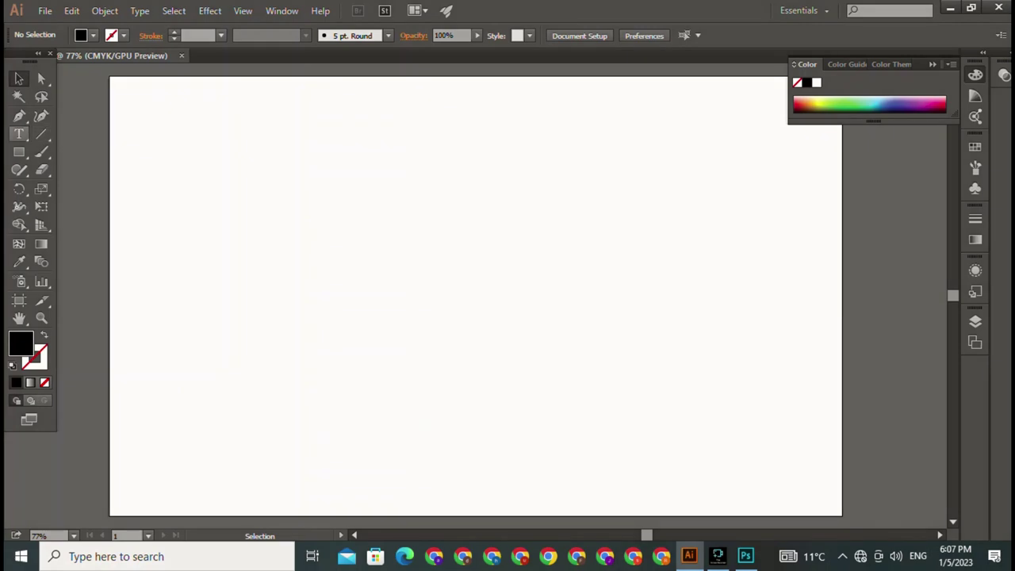
- Draw a black square and add two overlapping copies offset to the right
key("m")
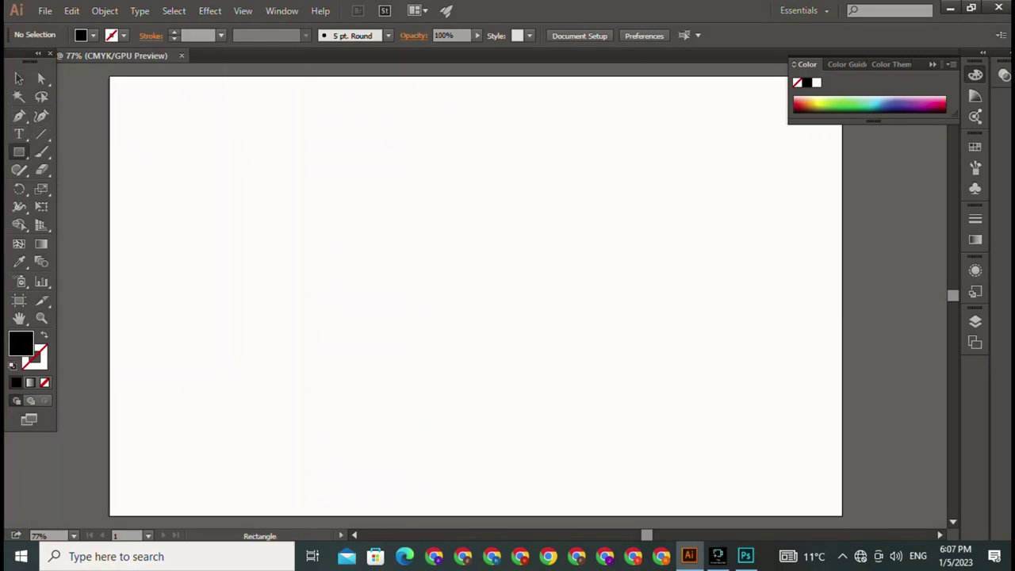
left_click_drag(312, 145, 508, 341)
key("v")
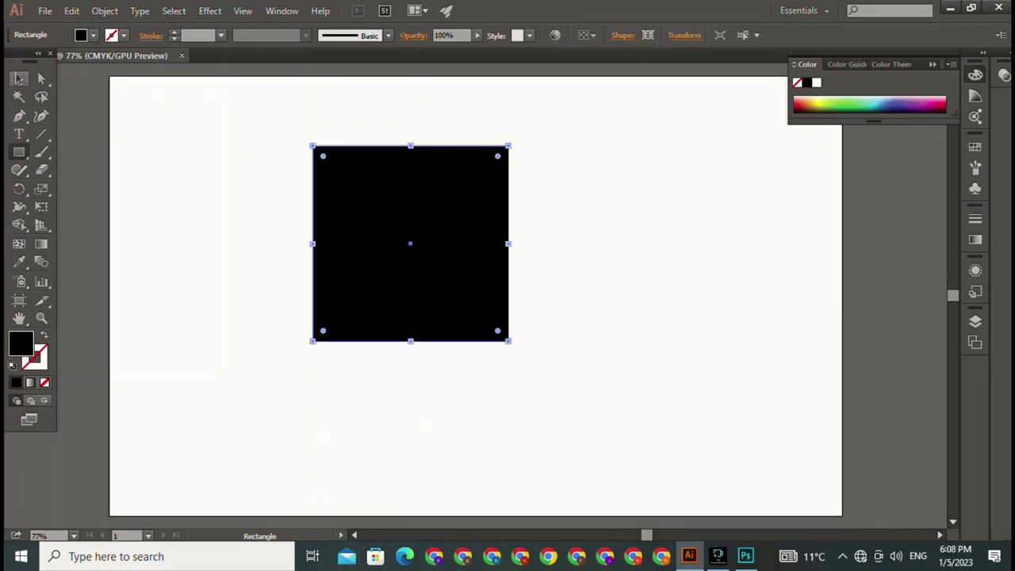
left_click(19, 77)
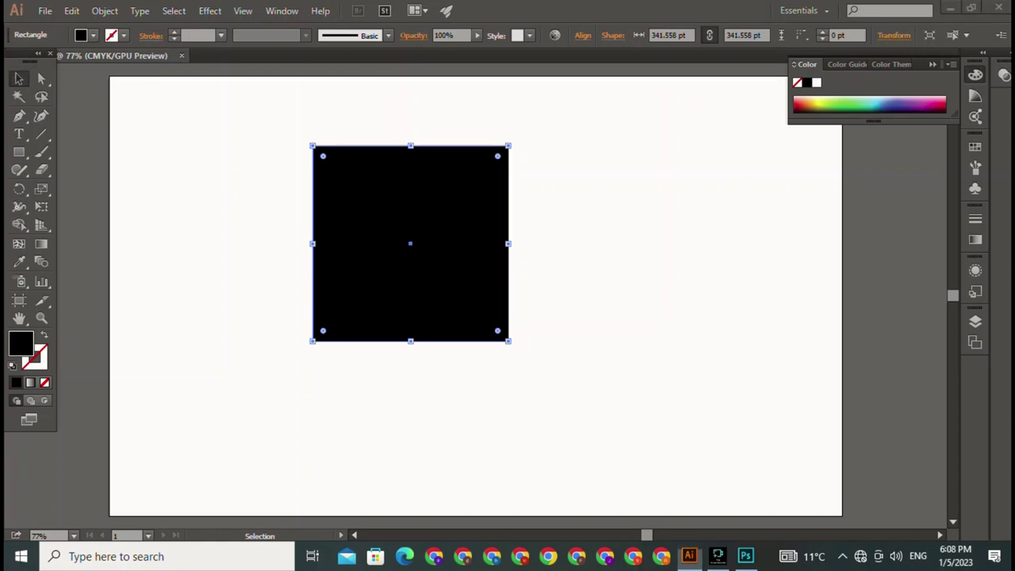
key("super")
key("super")
left_click_drag(410, 242, 481, 243)
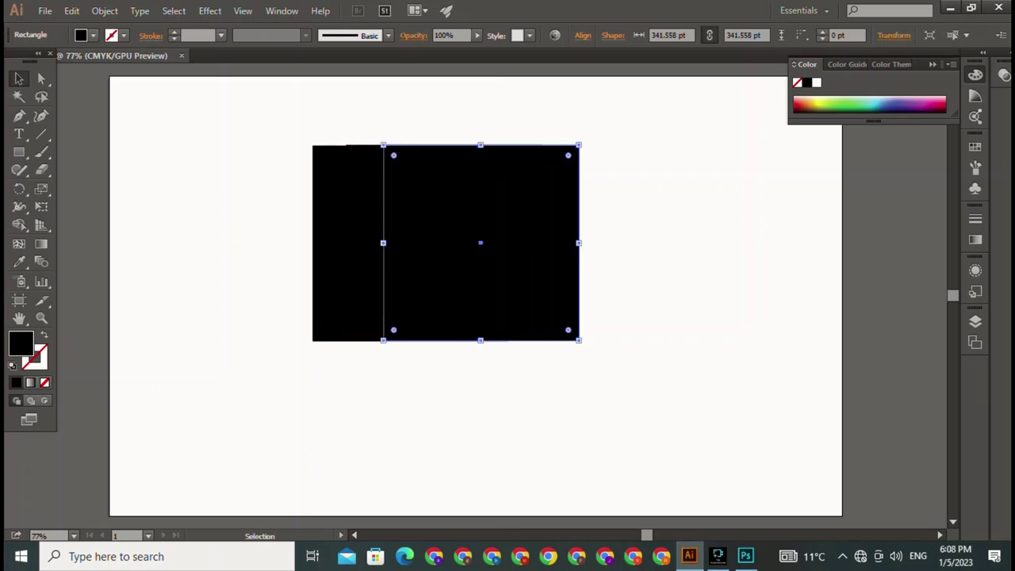
key("ctrl+shift+a")
- Rotate the three squares about 60° and move them to the lower right
left_click_drag(312, 142, 447, 227)
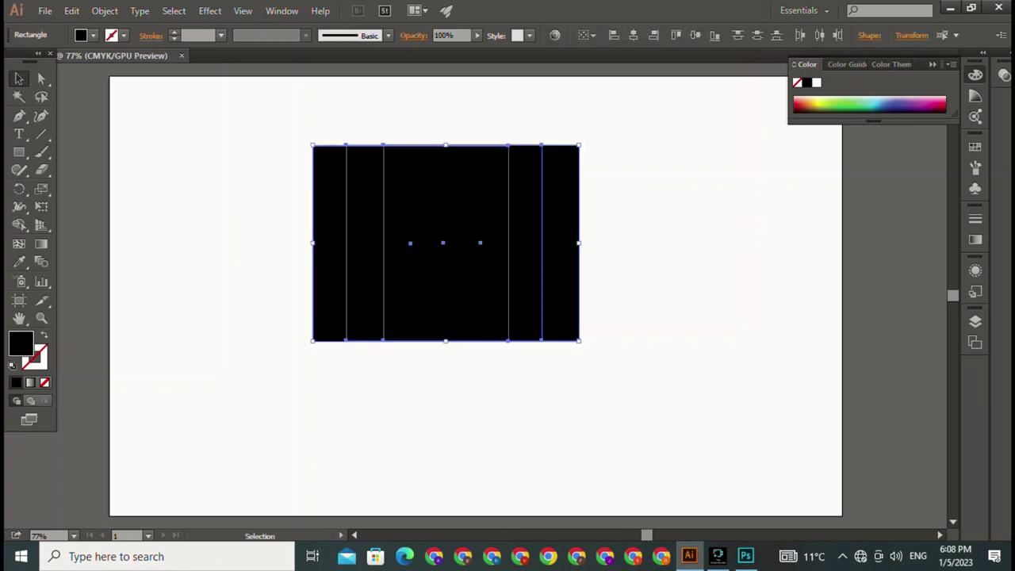
left_click_drag(585, 140, 601, 318)
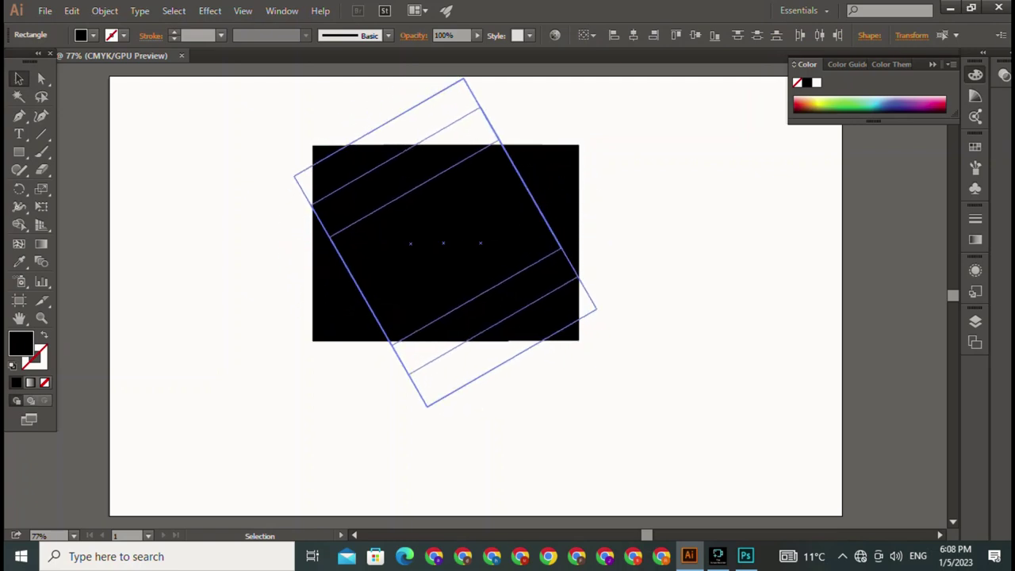
key("ctrl+shift+a")
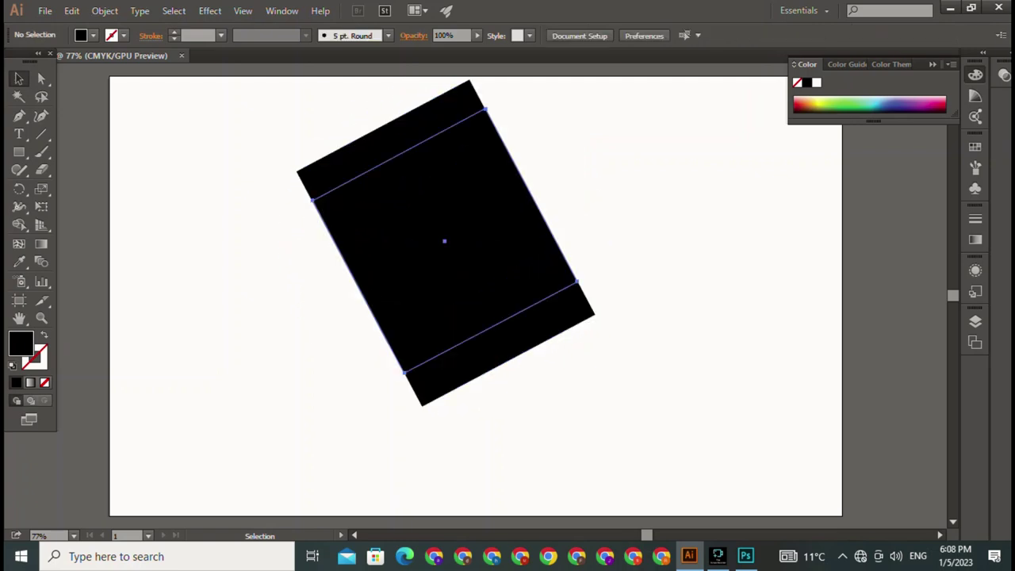
mouse_move(444, 240)
left_mouse_down()
mouse_move(652, 288)
mouse_move(631, 292)
mouse_move(630, 282)
mouse_move(670, 286)
mouse_move(643, 286)
left_mouse_up()
- Align the three stacked squares to each other with the Control bar align buttons
left_click_drag(732, 135, 582, 288)
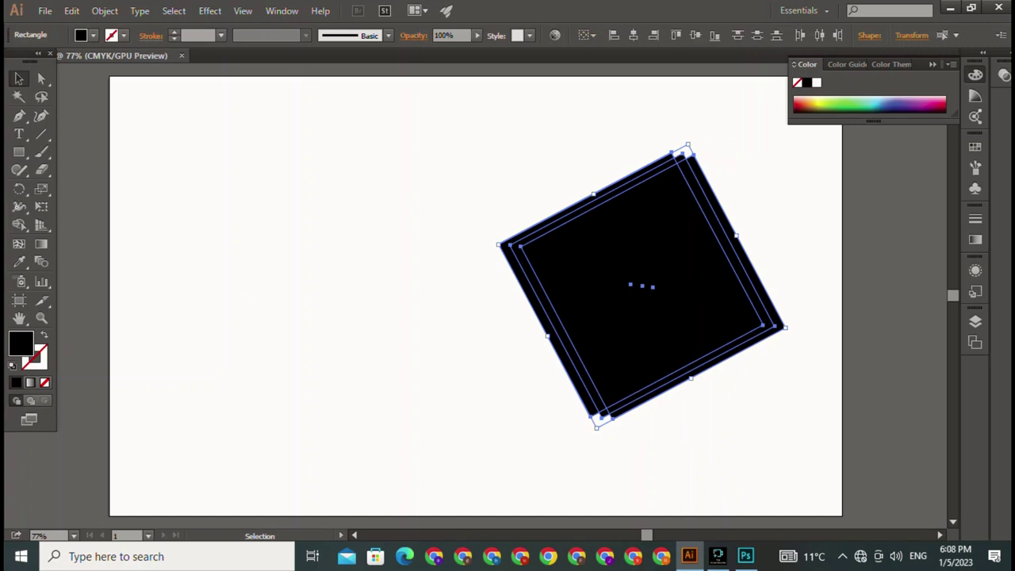
left_click(633, 35)
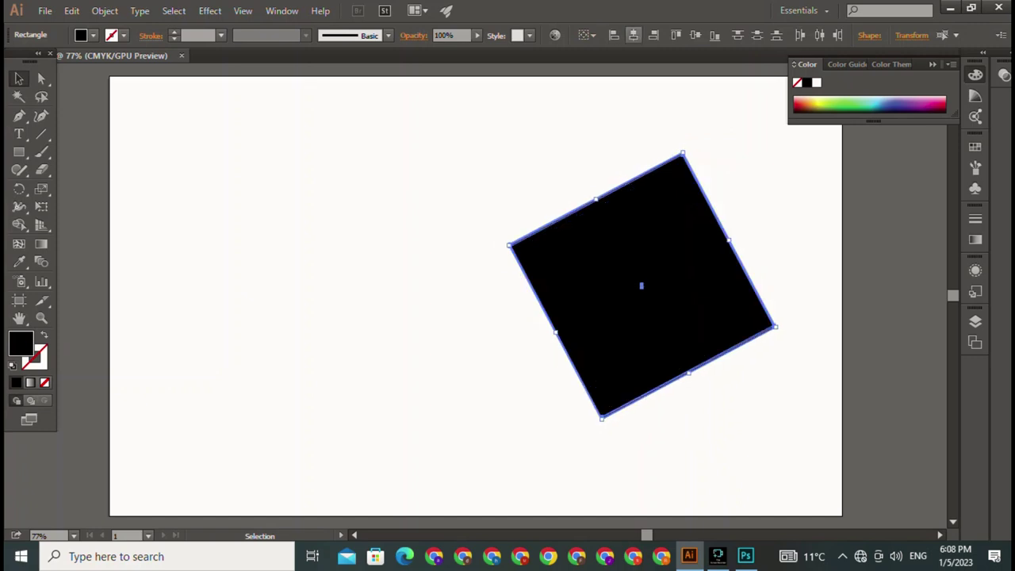
key("ctrl+z")
key("a")
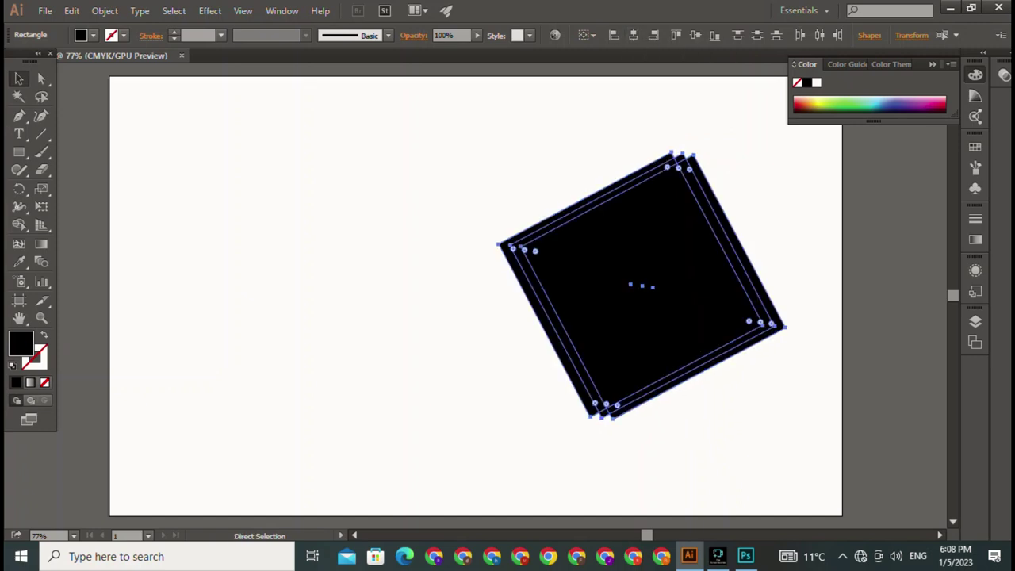
key("v")
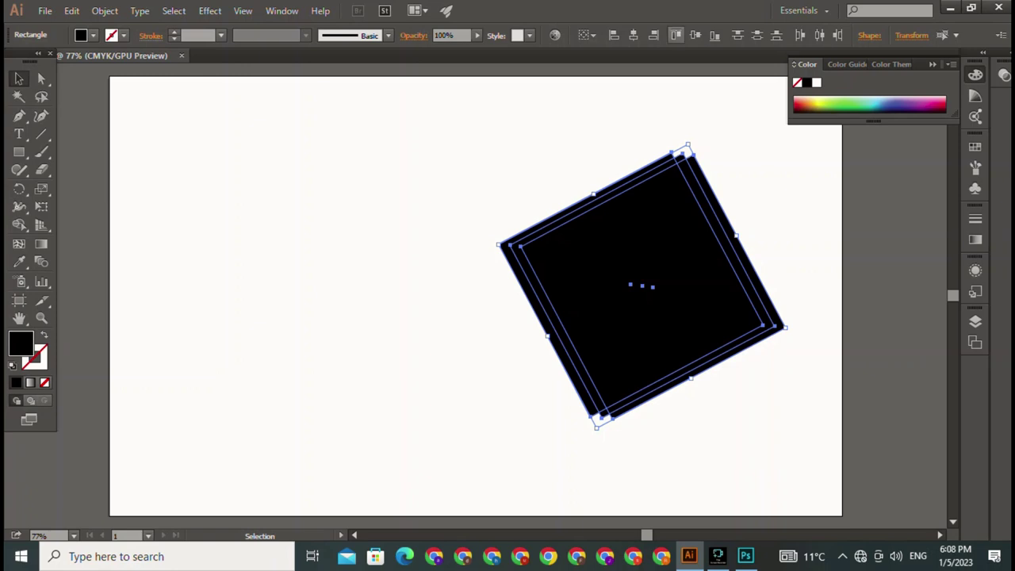
left_click(676, 35)
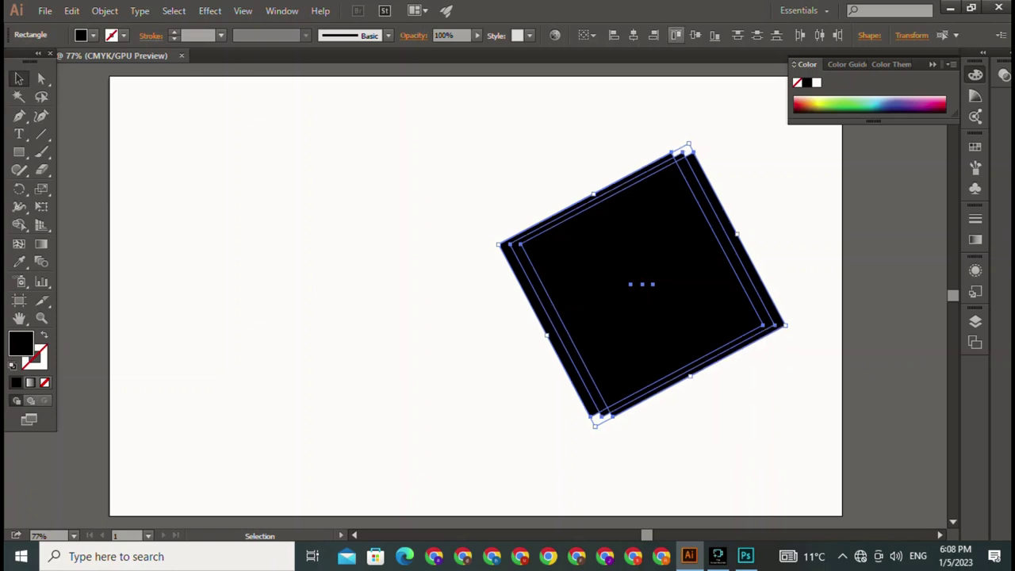
- Move the squares left toward the page centre and set their fill to None
left_click_drag(643, 284, 481, 285)
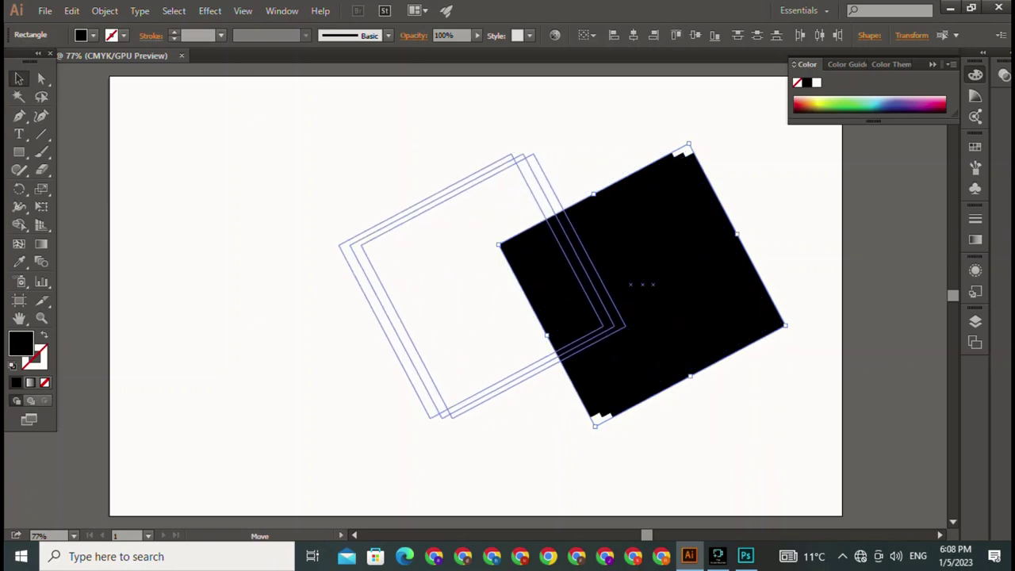
left_click(93, 35)
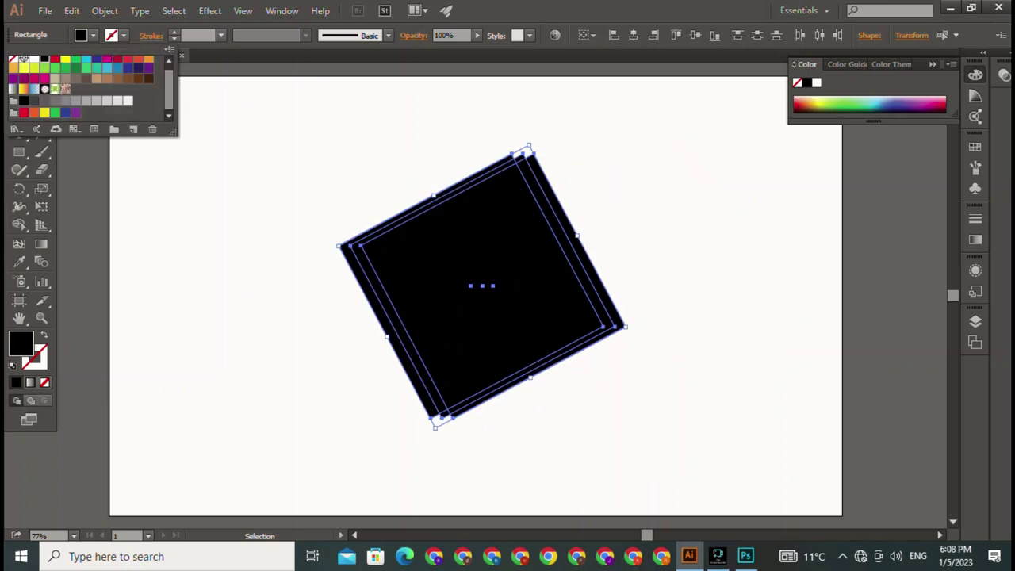
left_click(12, 59)
- Give the squares a black 2 pt stroke with the lens-shaped Width Profile 1
left_click(93, 35)
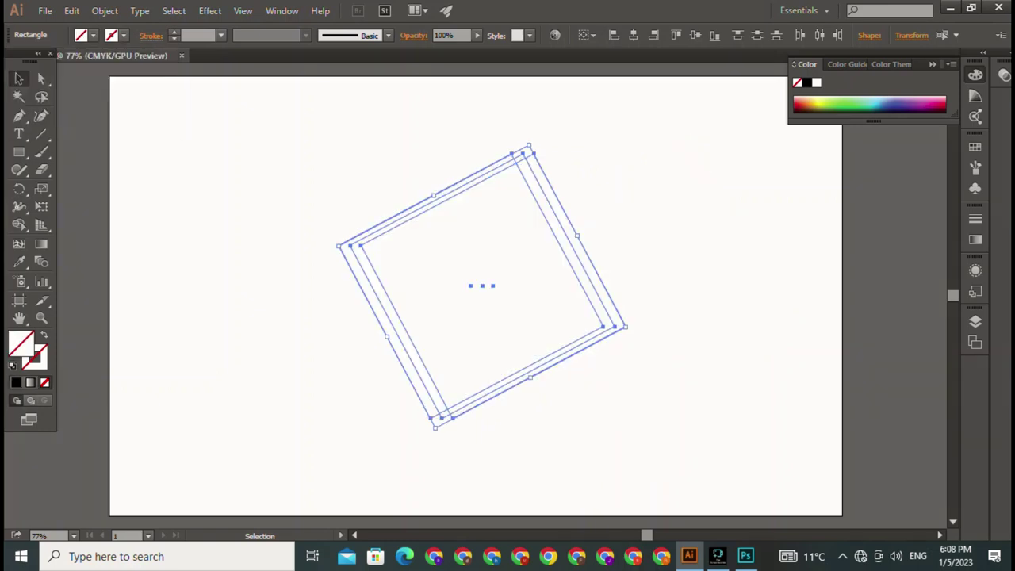
left_click(93, 35)
left_click(44, 58)
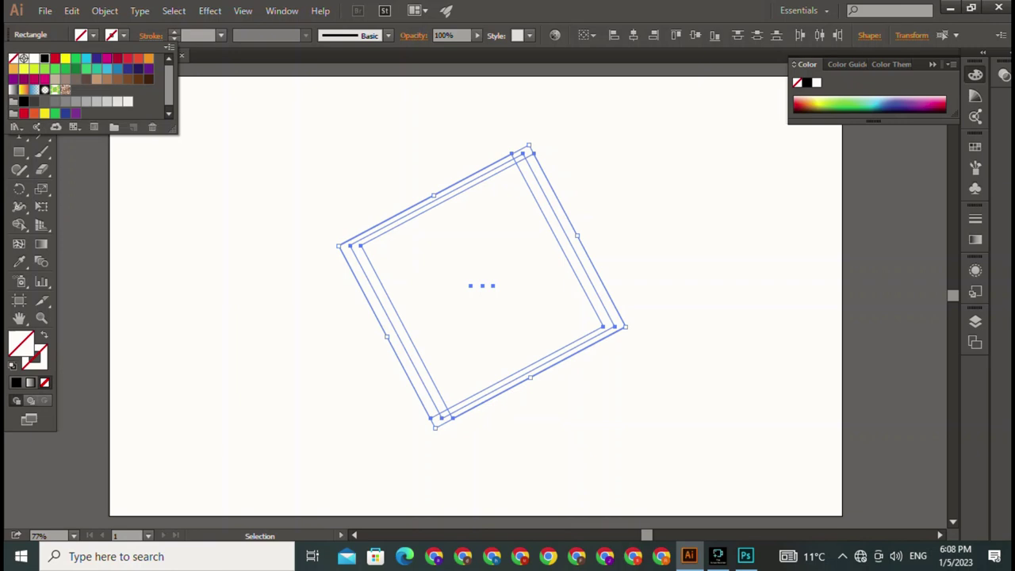
left_click(174, 32)
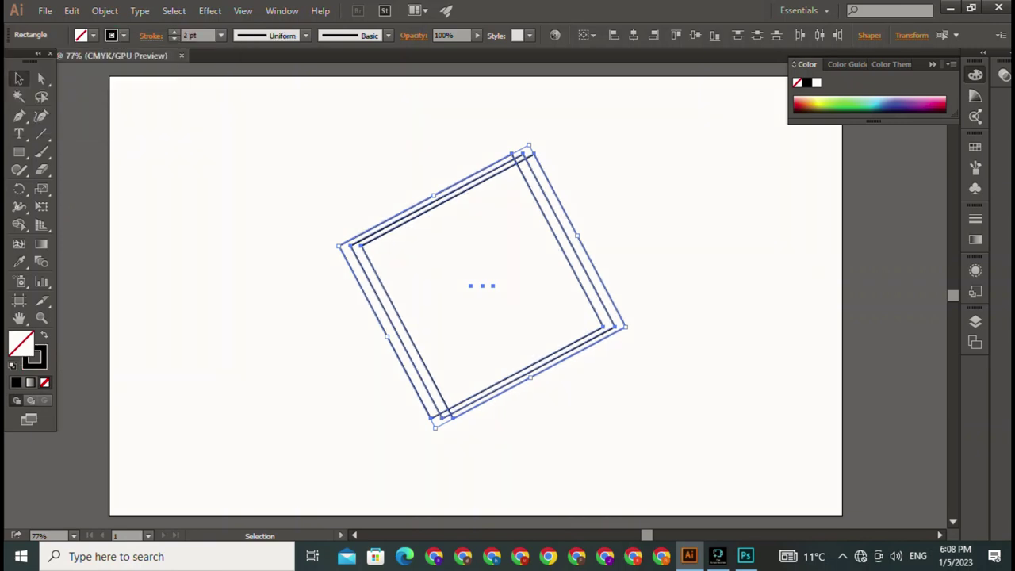
left_click(305, 35)
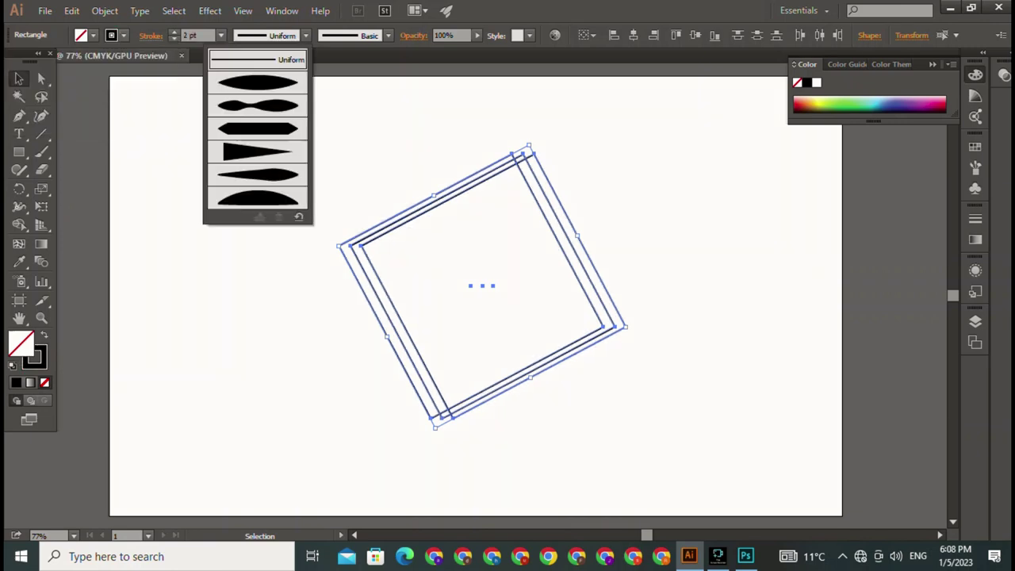
left_click(258, 83)
key("ctrl+shift+a")
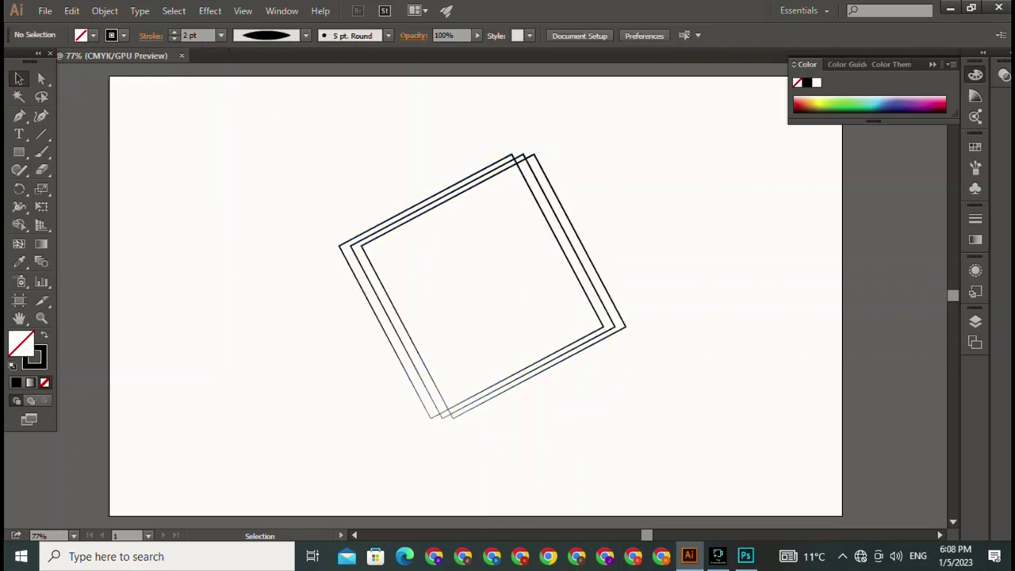
- Rotate the three outlined squares onto their points and align them into a nested diamond
left_click_drag(425, 131, 472, 194)
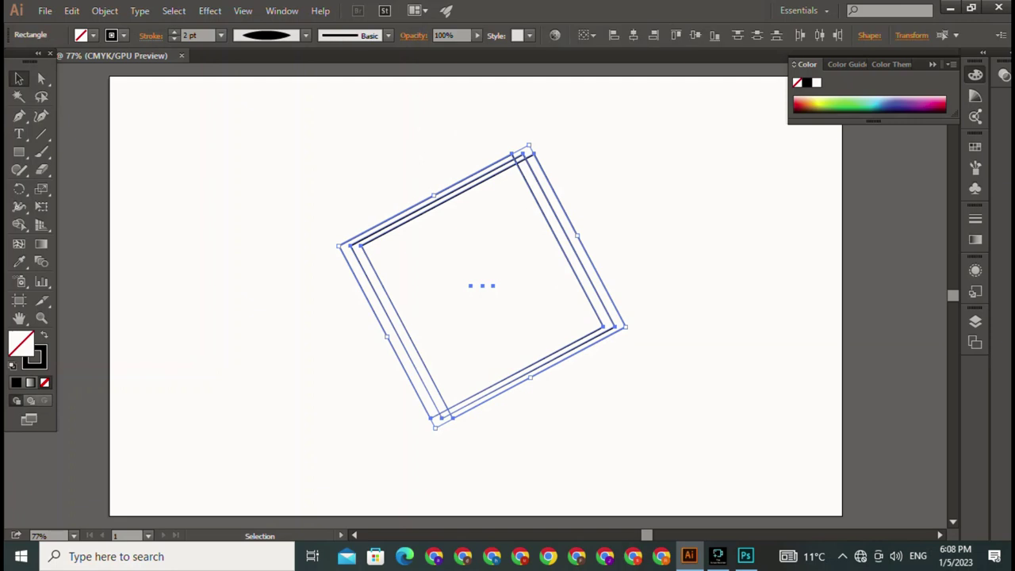
left_click_drag(627, 327, 630, 276)
key("ctrl+shift+a")
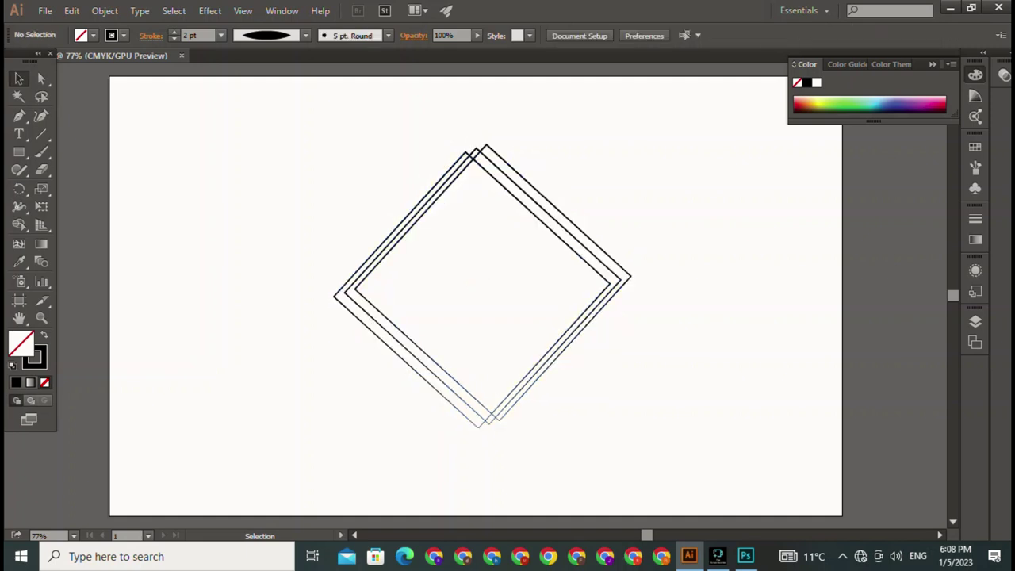
left_click_drag(419, 103, 567, 227)
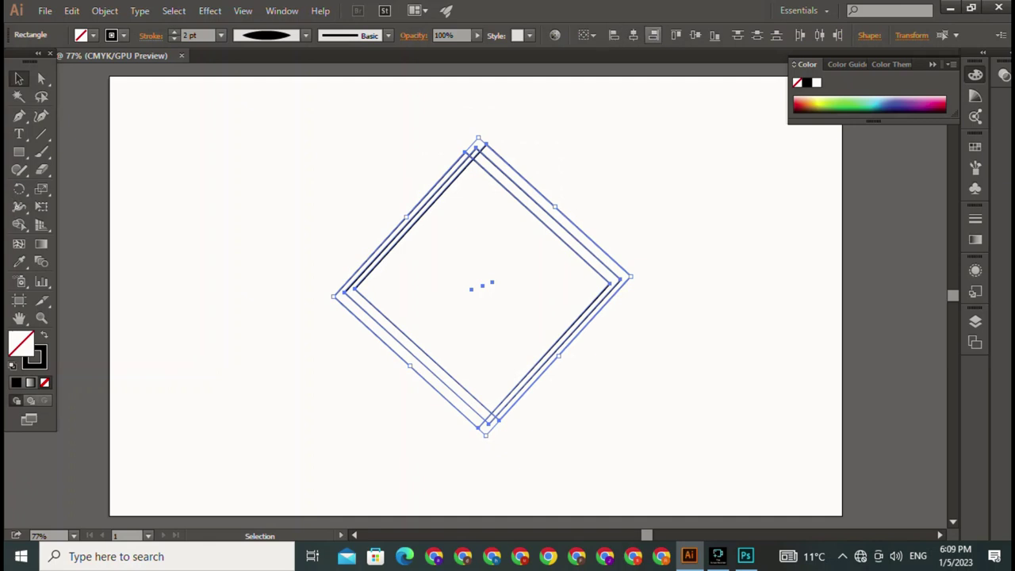
left_click(676, 35)
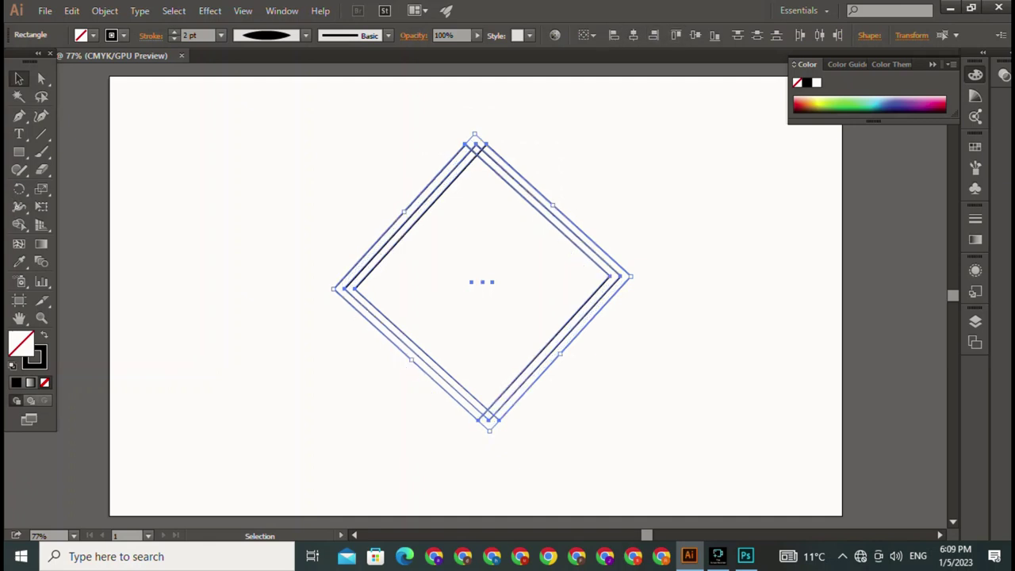
key("ctrl+shift+a")
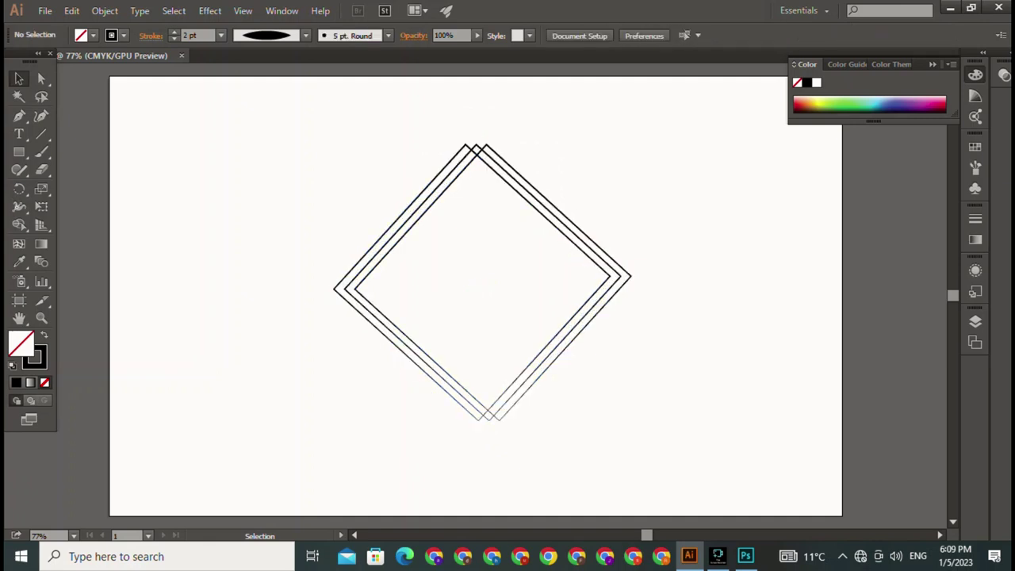
left_click(19, 134)
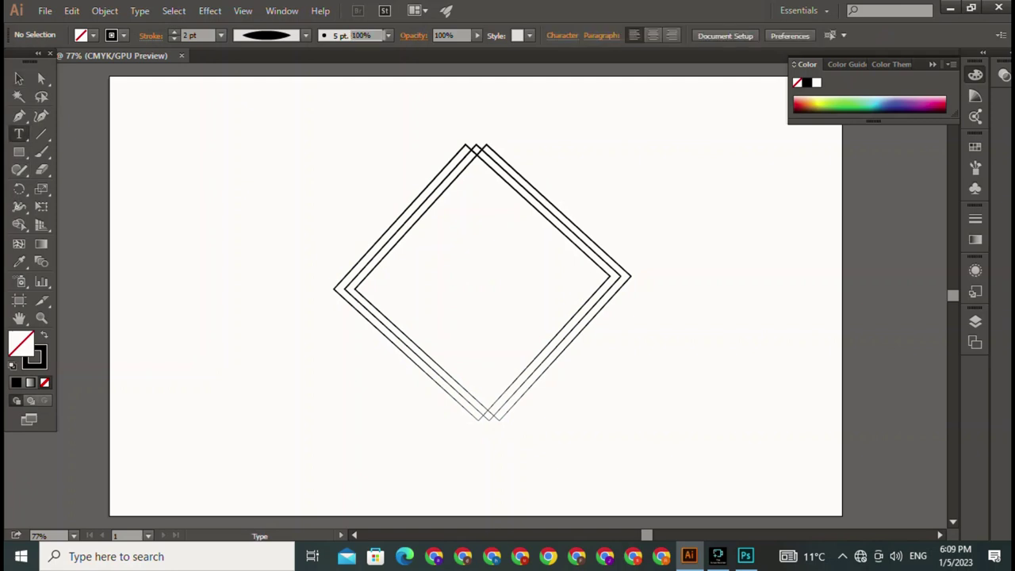
- Add HPX text in Home Christmas Regular beside the diamond, enlarged to 115.19 pt
left_click(215, 143)
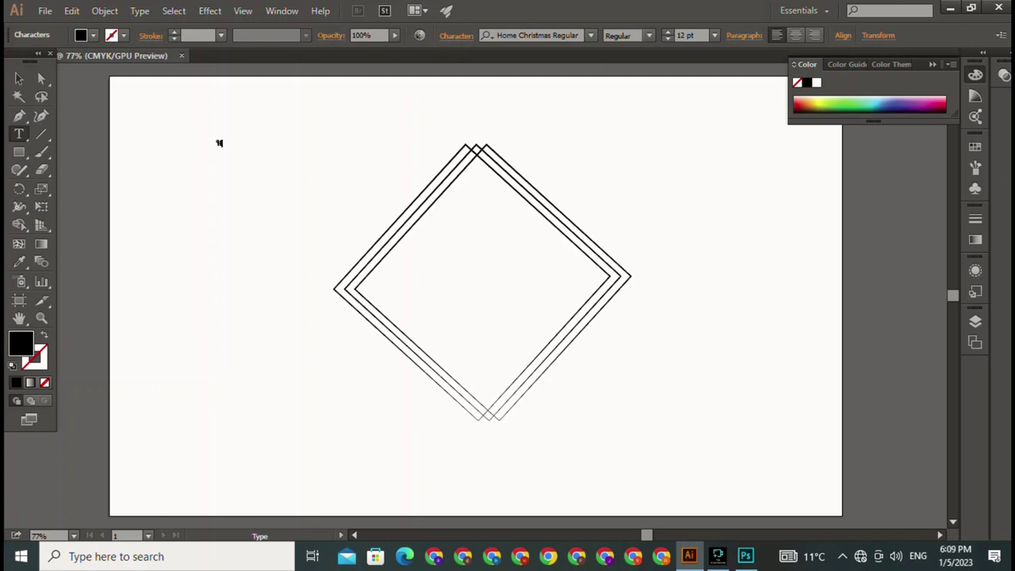
type("e")
type("r")
key("Escape")
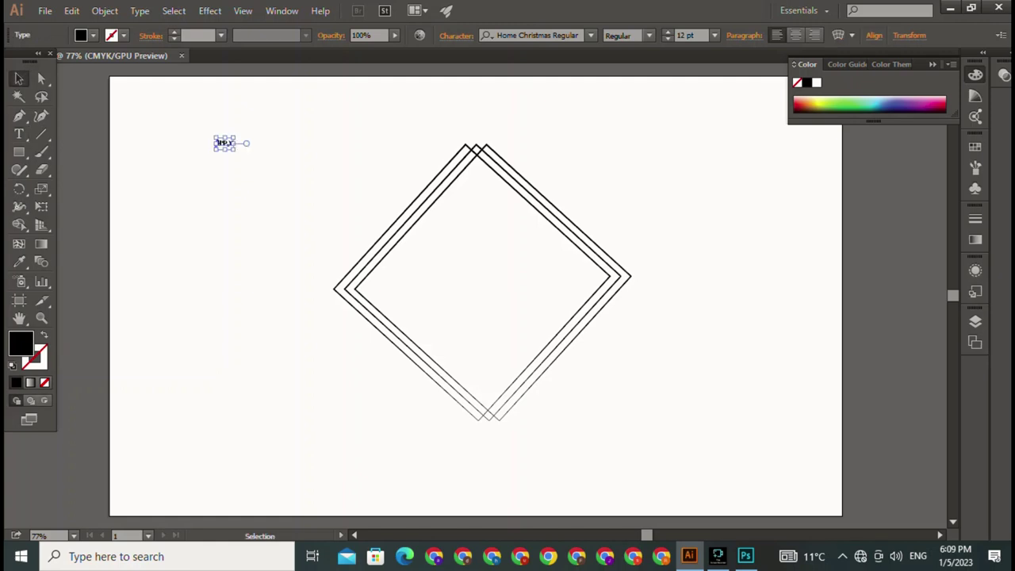
key("shift")
left_click_drag(235, 149, 381, 231)
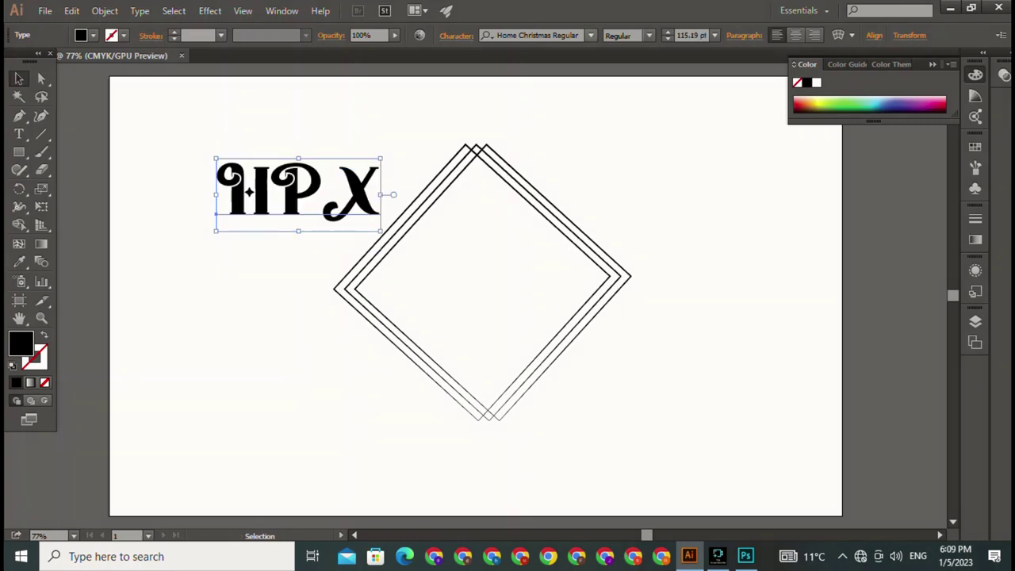
left_click(590, 35)
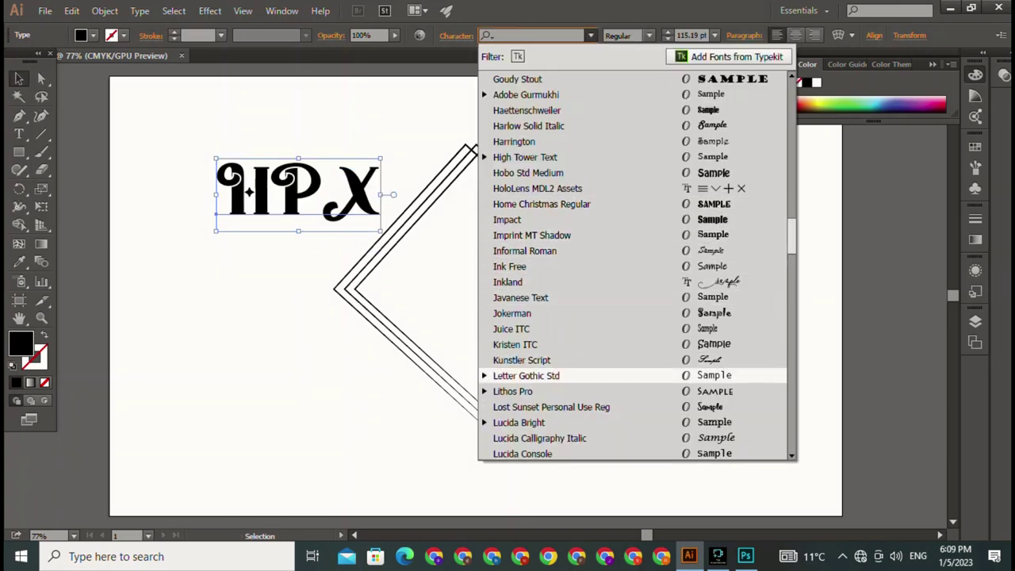
- Browse the font list and apply Doom 2016 Right to HPX
scroll(635, 265, "up", 3)
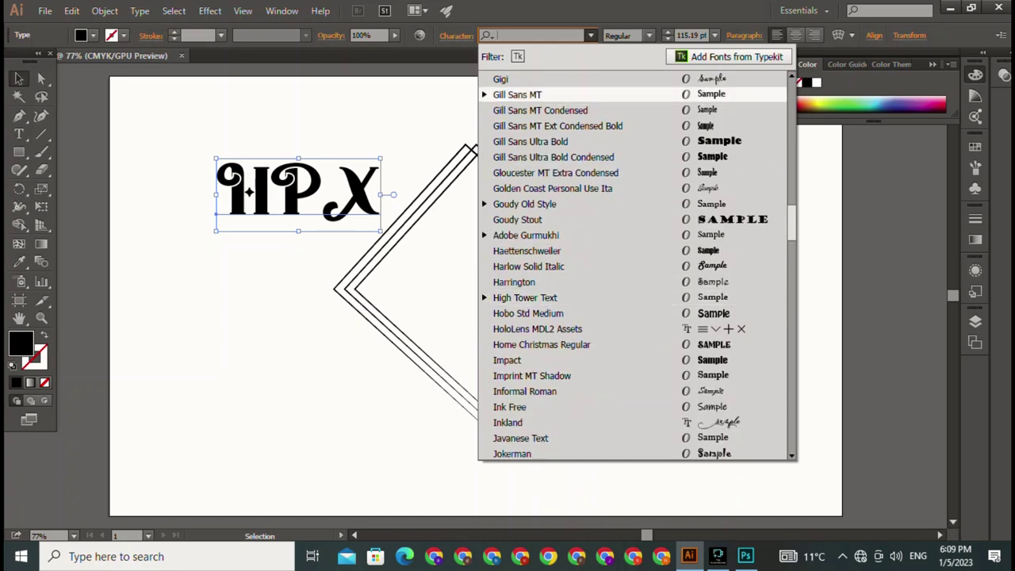
scroll(634, 266, "up", 5)
scroll(635, 266, "up", 4)
scroll(635, 266, "up", 2)
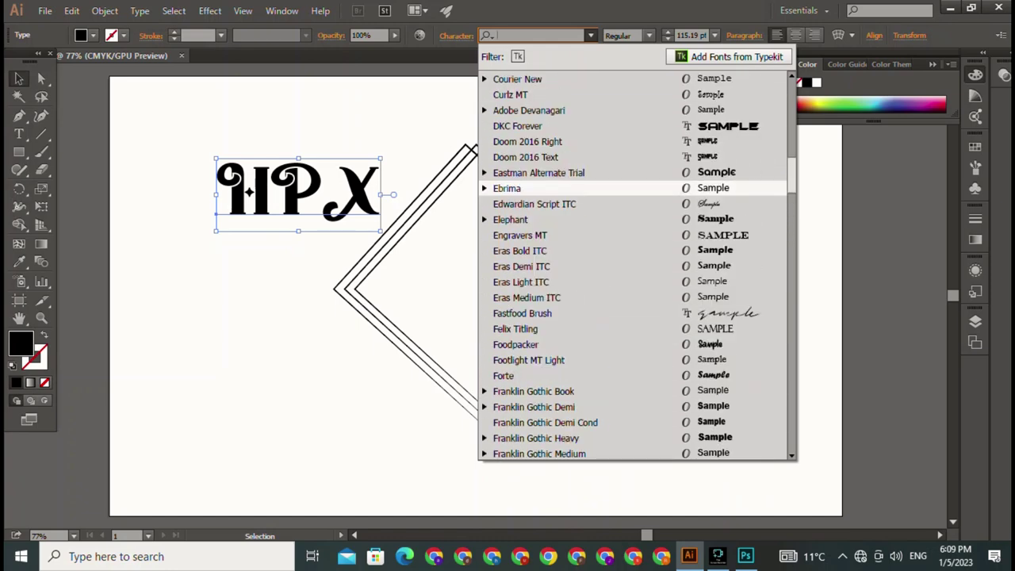
scroll(634, 265, "up", 4)
scroll(635, 265, "up", 2)
scroll(634, 265, "up", 1)
scroll(635, 265, "up", 2)
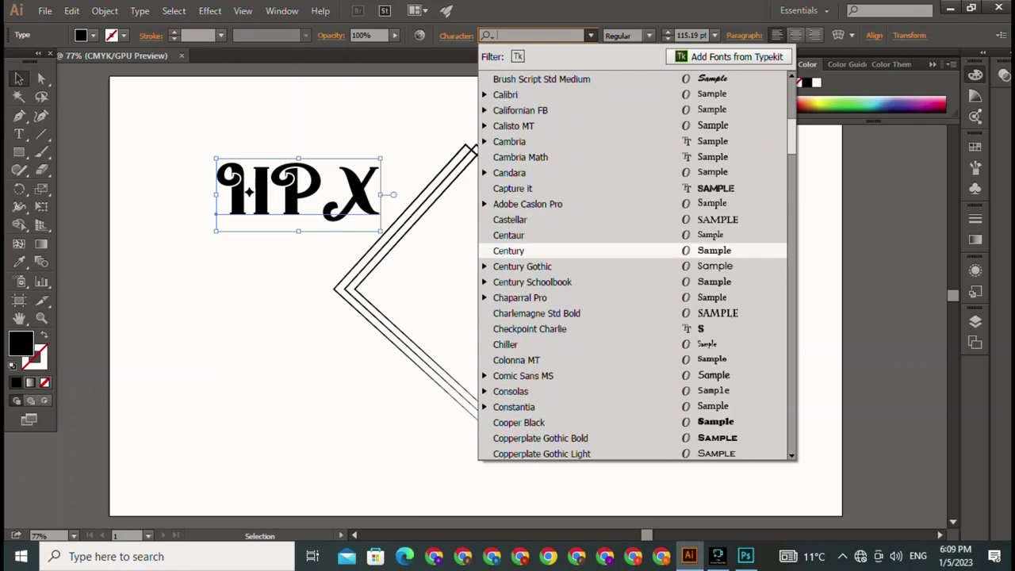
scroll(634, 250, "down", 7)
scroll(634, 251, "down", 3)
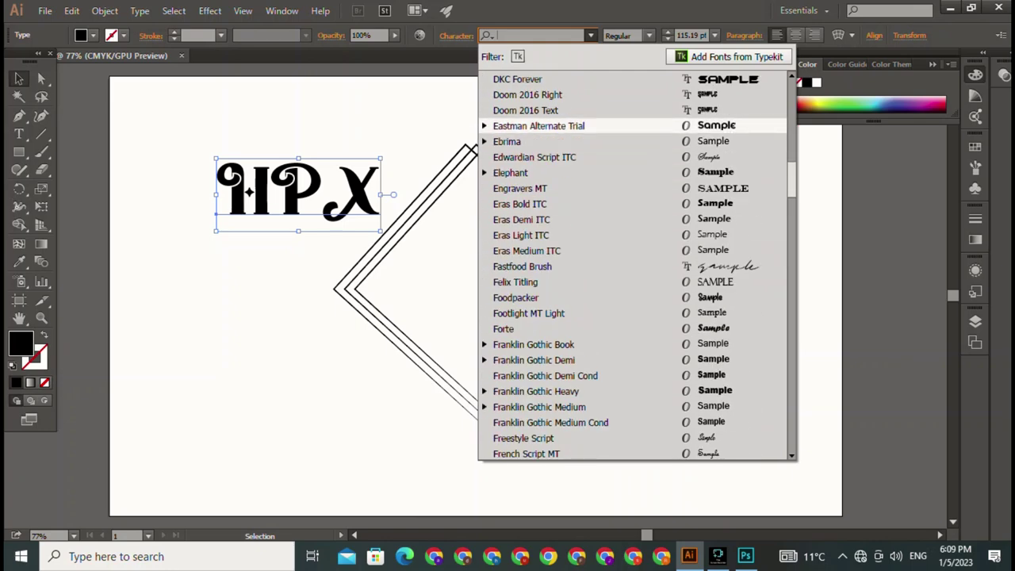
left_click(528, 94)
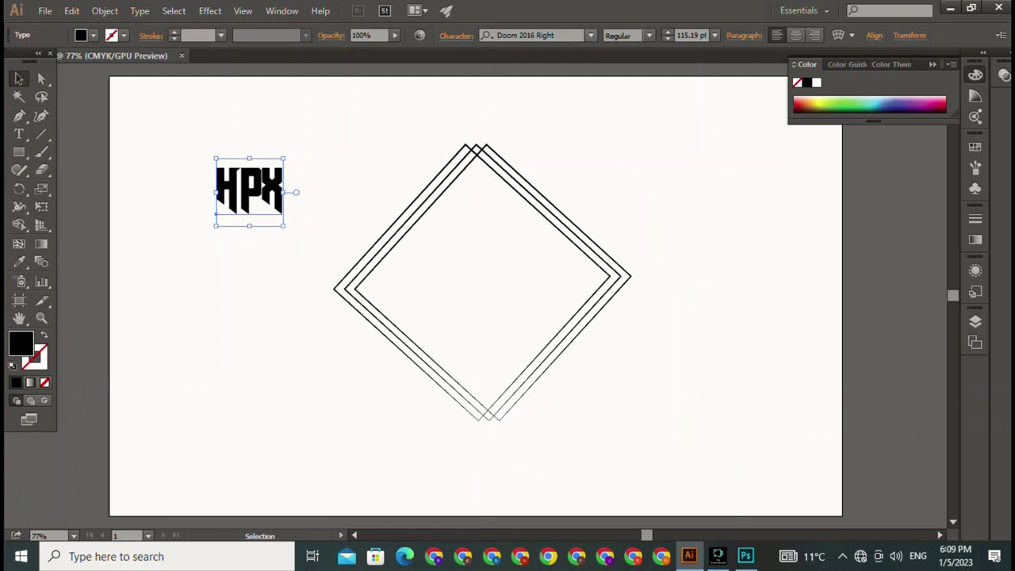
- Try Doom 2016 Text and then Eastman Alternate Trial Bold on HPX
left_click(590, 35)
left_click(532, 35)
key("BackSpace")
type("Doom 2016 Text")
key("Return")
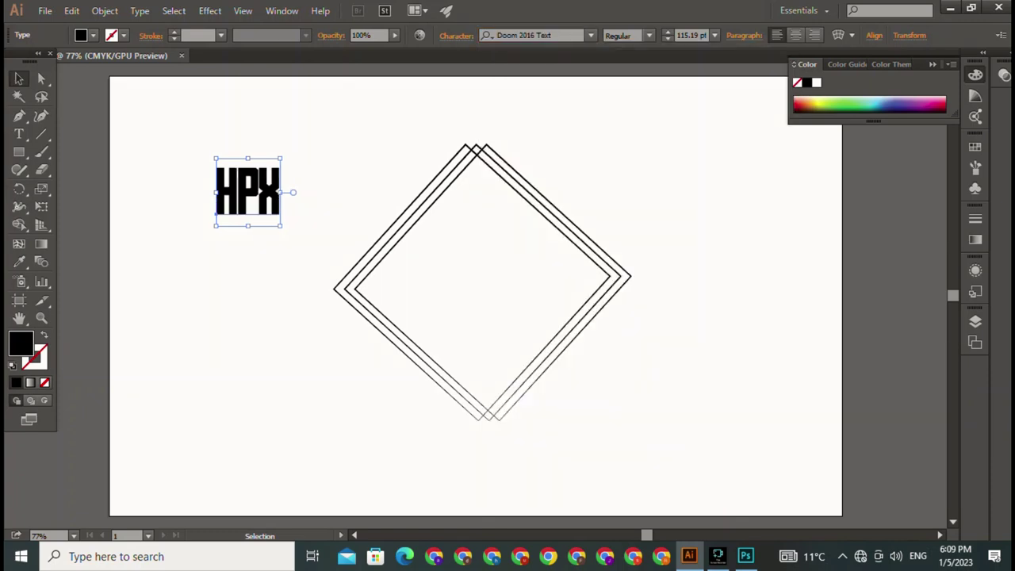
left_click(590, 35)
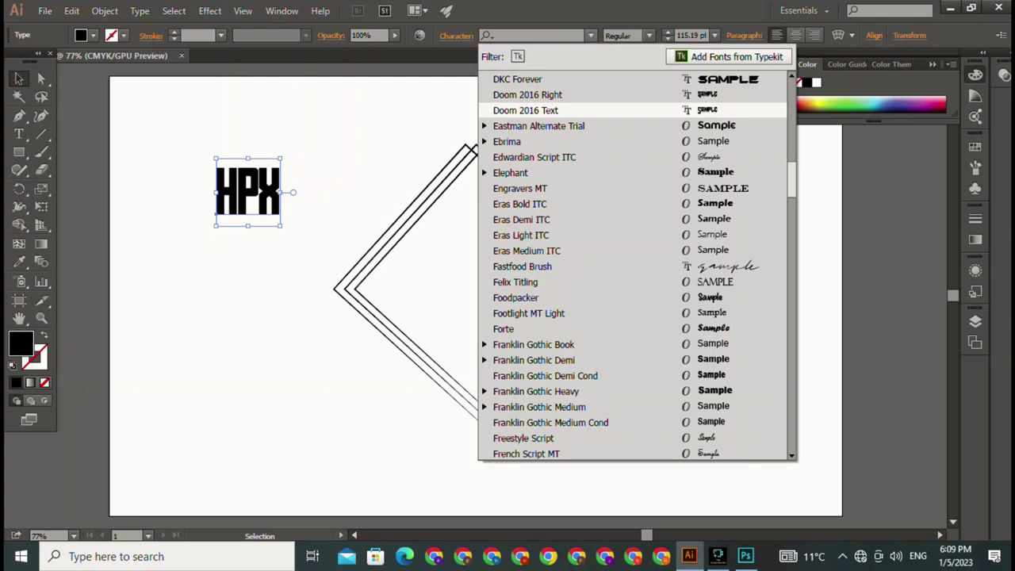
key("BackSpace")
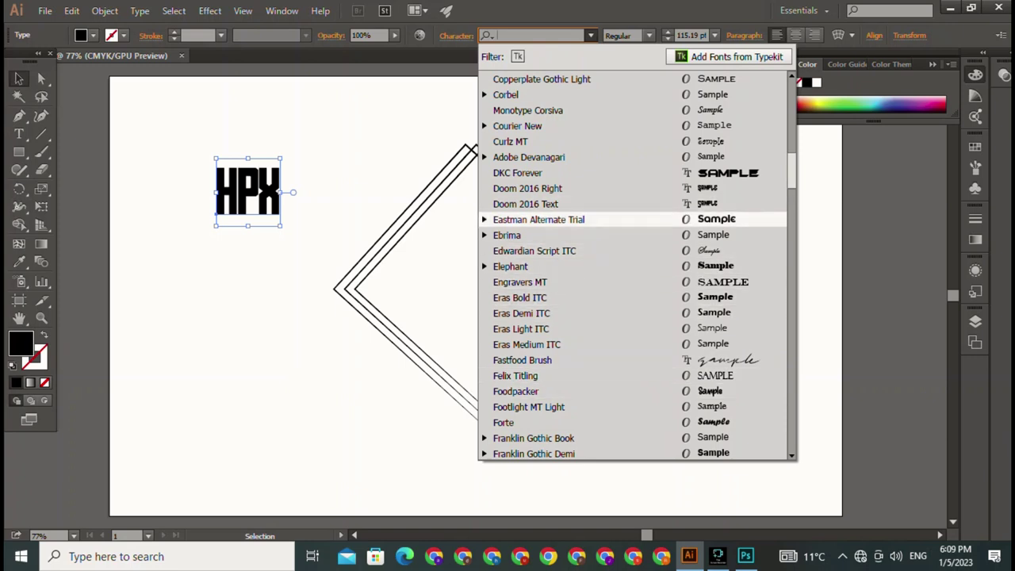
left_click(539, 220)
- Scroll down the font list and apply Matura MT Script Capitals to HPX
left_click(591, 35)
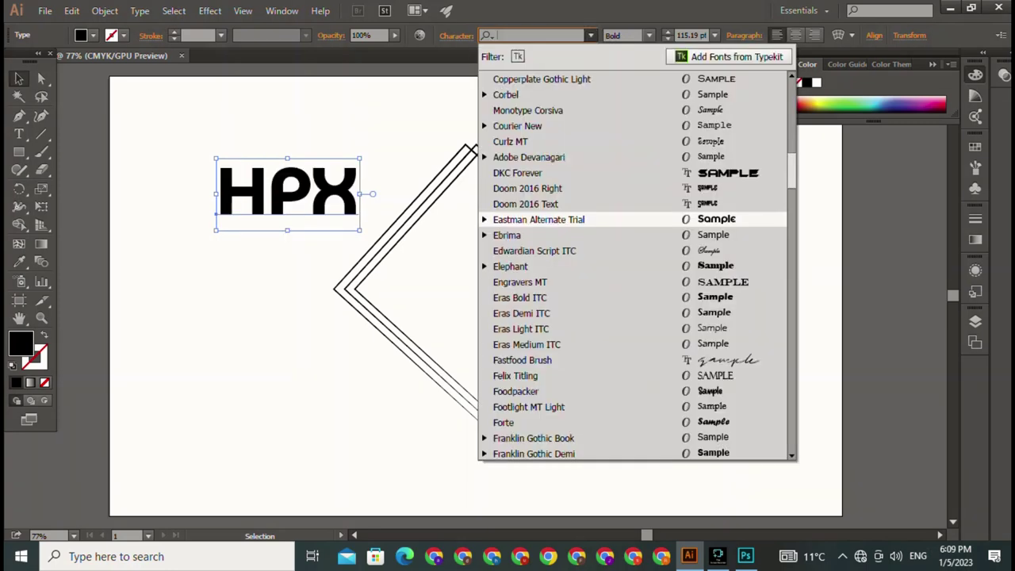
scroll(603, 310, "down", 2)
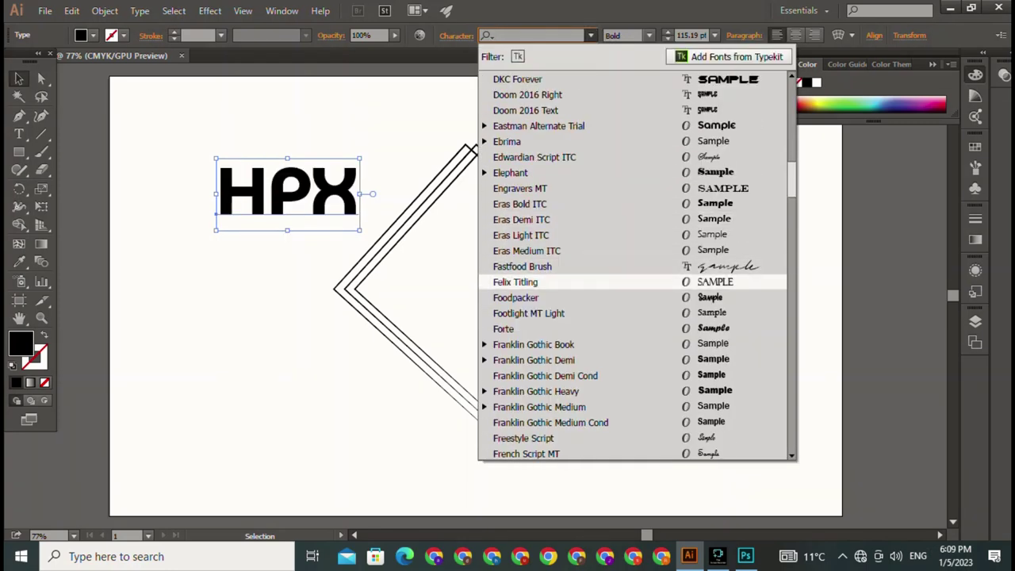
scroll(635, 297, "down", 1)
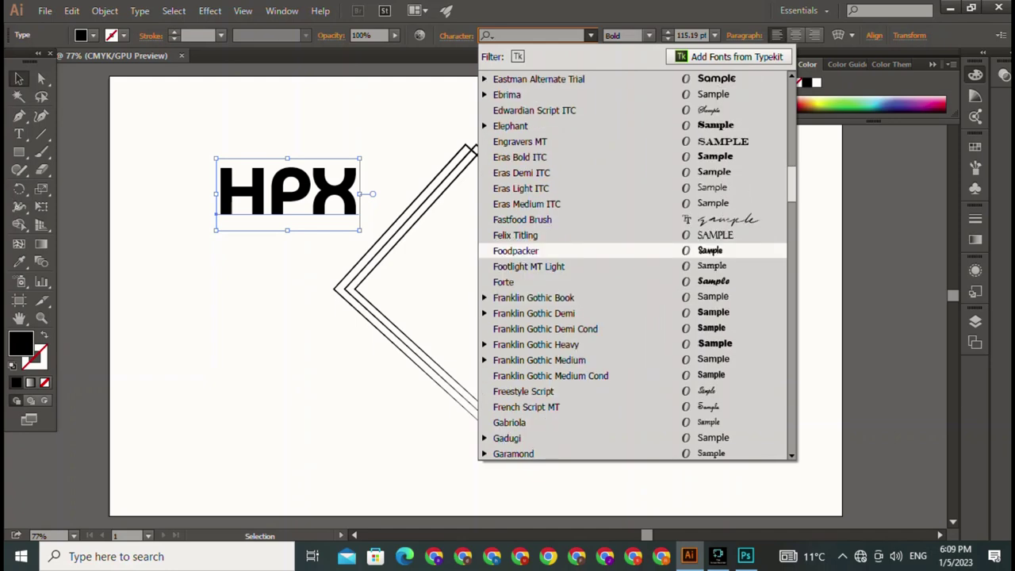
scroll(635, 250, "down", 1)
scroll(635, 297, "down", 1)
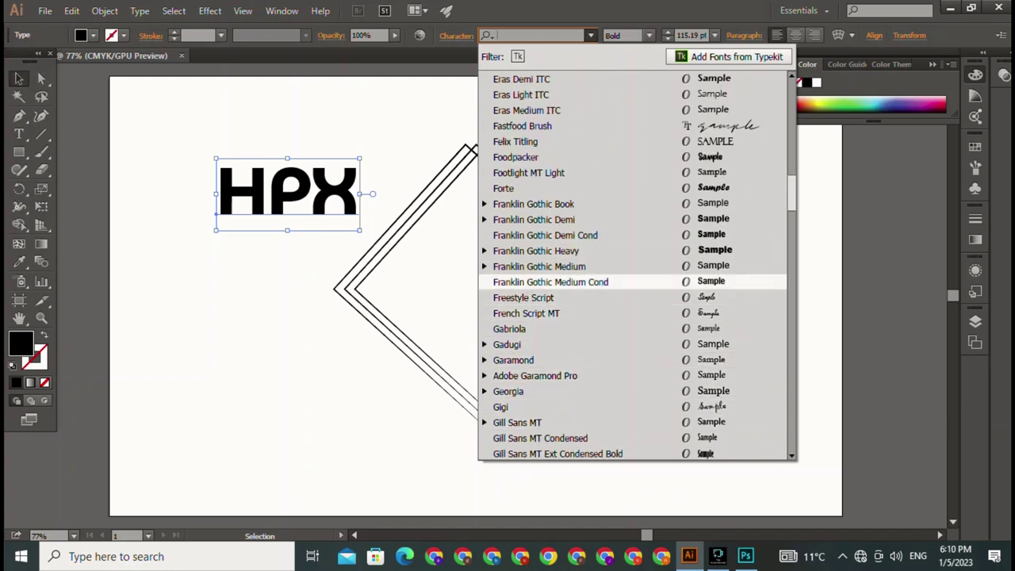
scroll(635, 281, "down", 1)
scroll(635, 344, "down", 1)
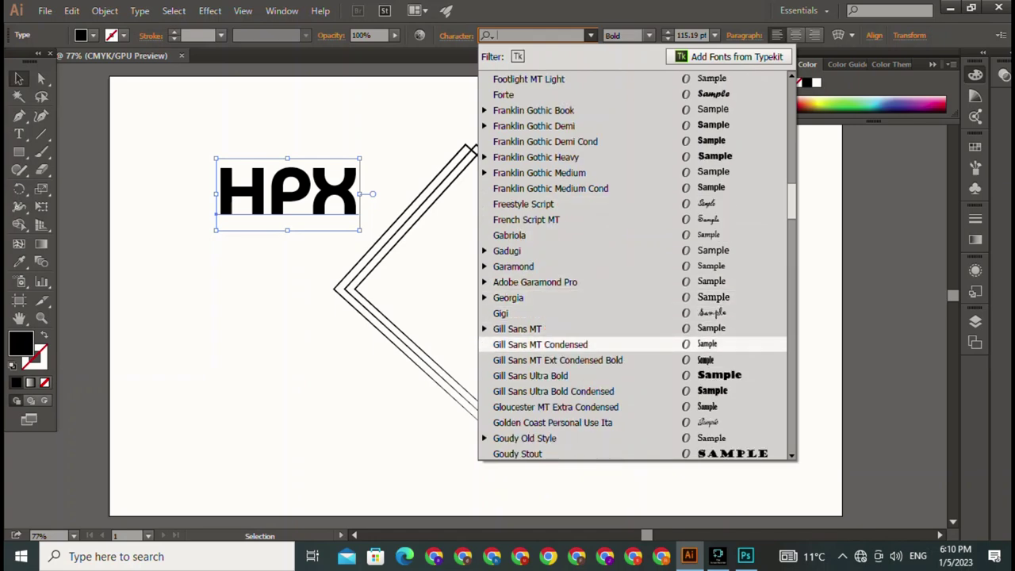
scroll(555, 361, "down", 1)
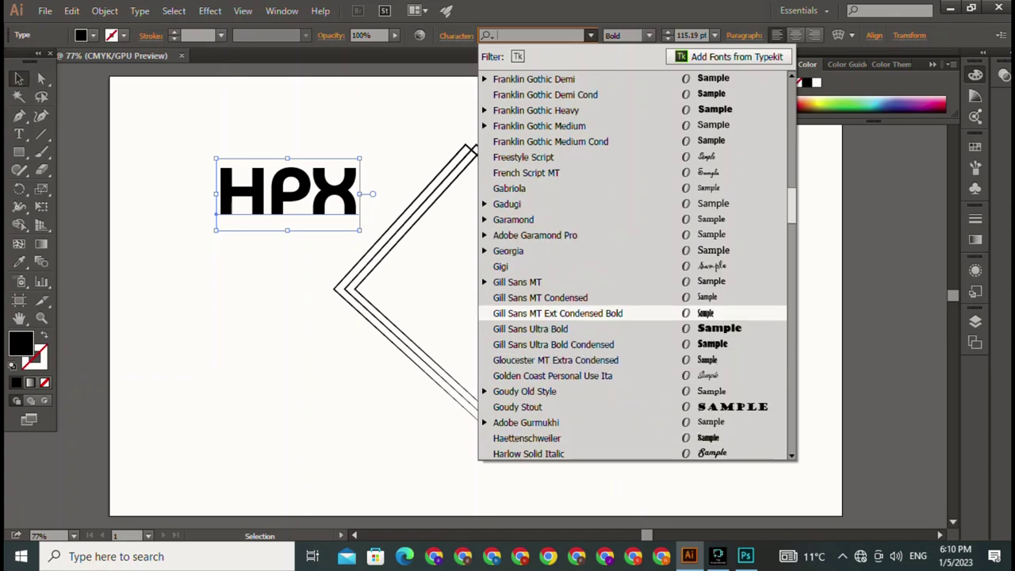
scroll(555, 318, "down", 2)
scroll(555, 375, "down", 1)
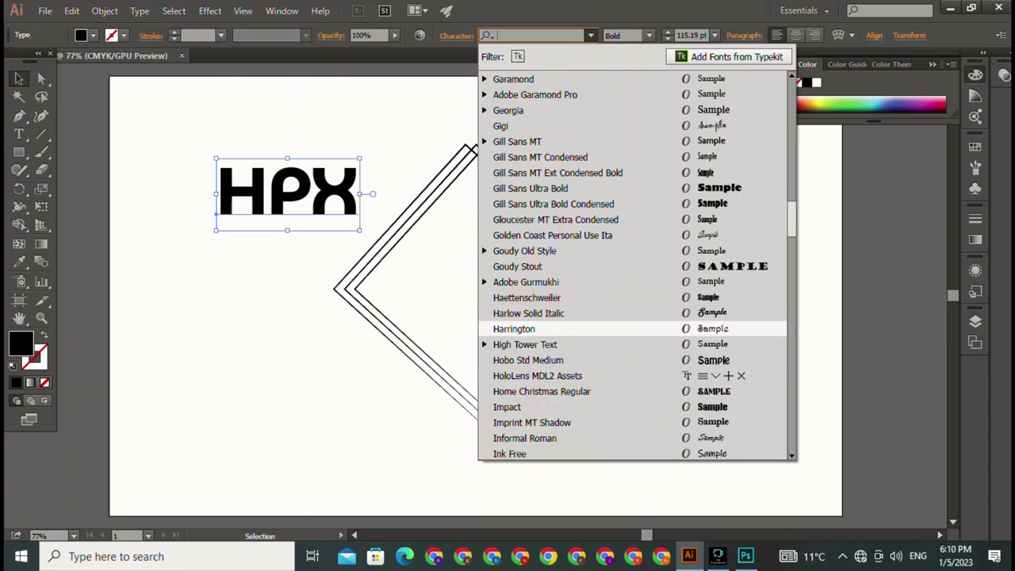
scroll(555, 375, "down", 2)
scroll(556, 376, "down", 1)
scroll(556, 375, "down", 1)
scroll(555, 312, "down", 1)
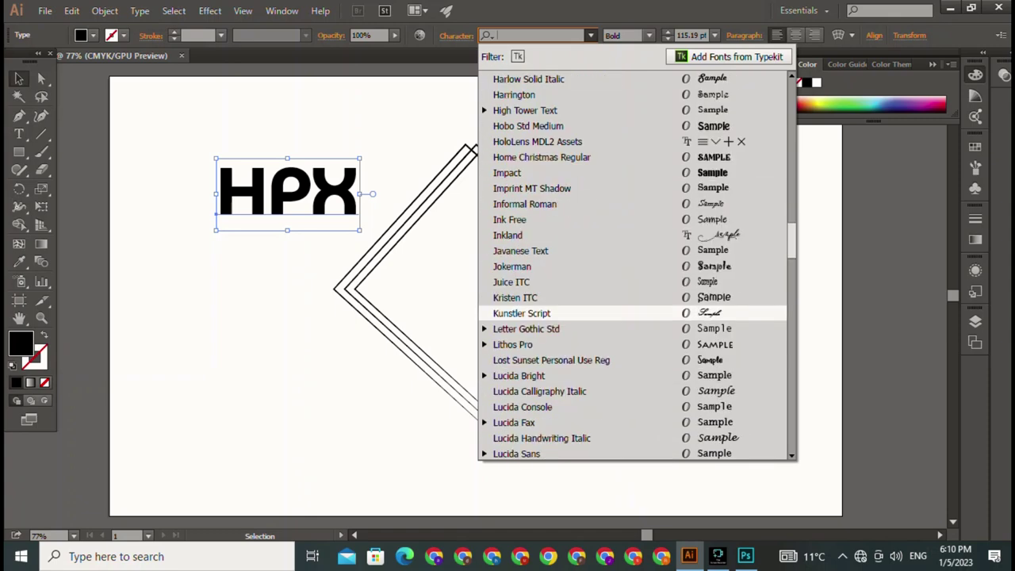
scroll(555, 313, "down", 1)
scroll(556, 312, "down", 1)
scroll(555, 313, "down", 1)
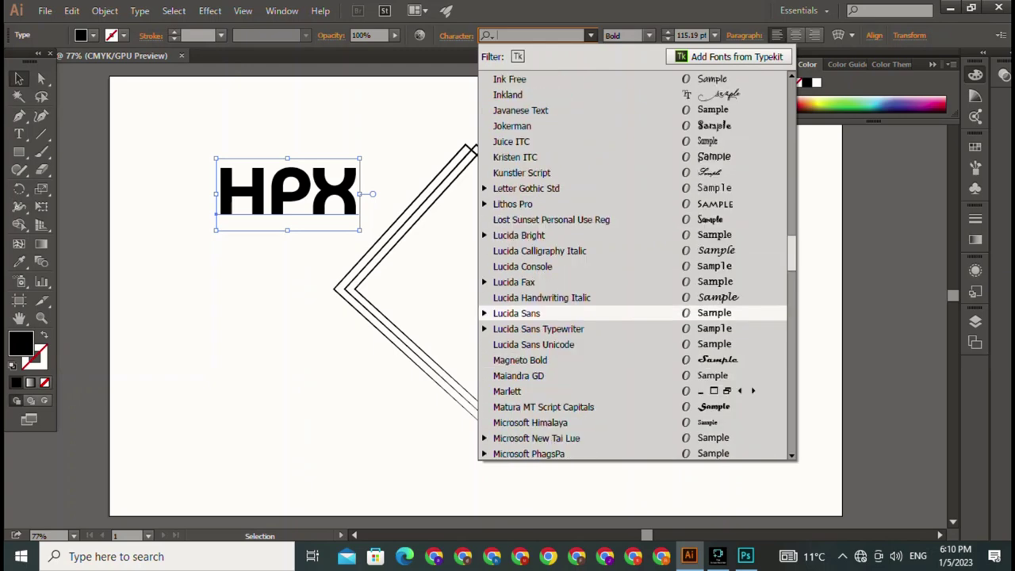
left_click(547, 407)
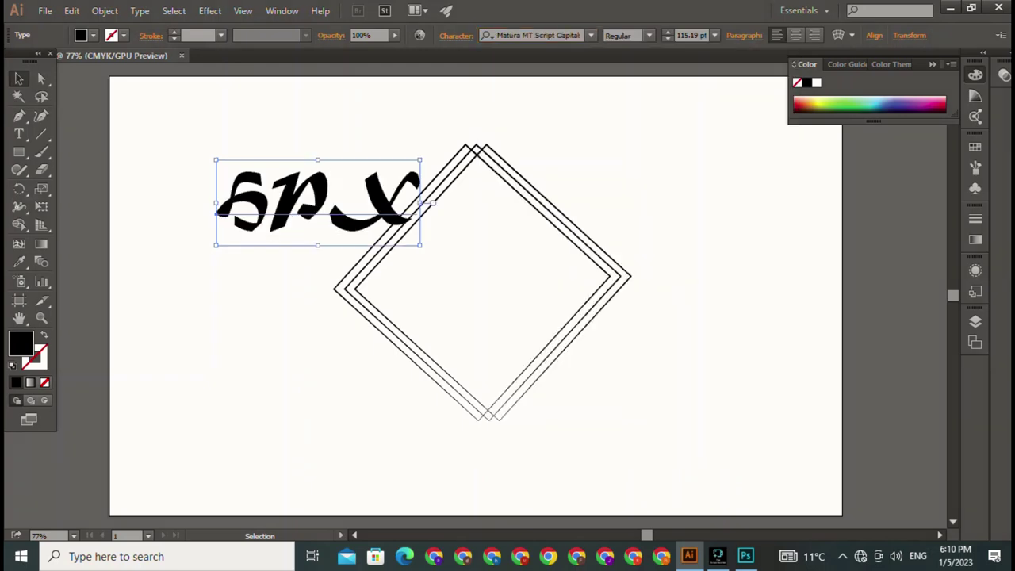
- Set the HPX text to Magneto Bold
left_click(591, 35)
scroll(634, 360, "down", 1)
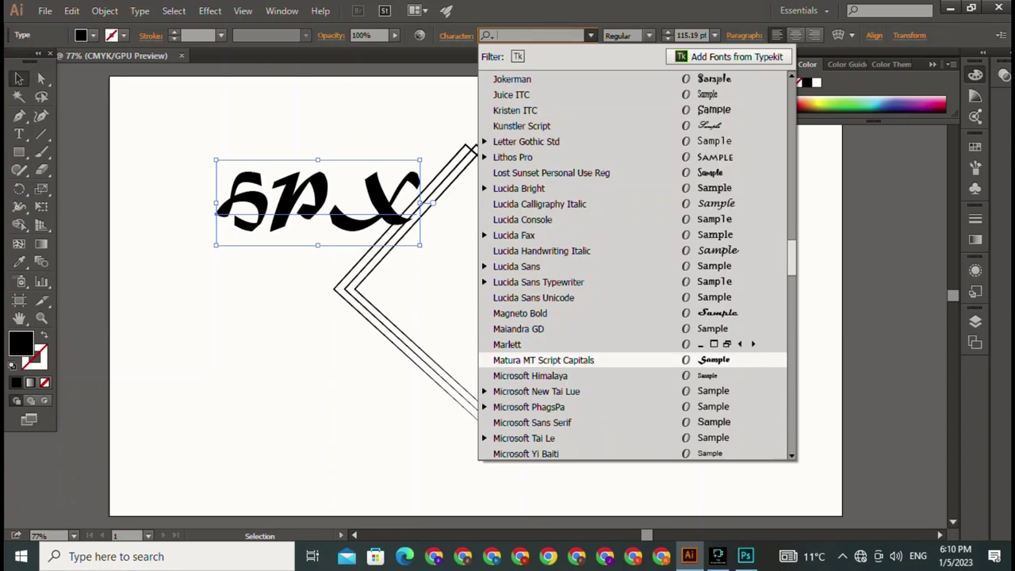
scroll(635, 262, "down", 1)
key("Up")
key("Up")
key("Up")
key("Return")
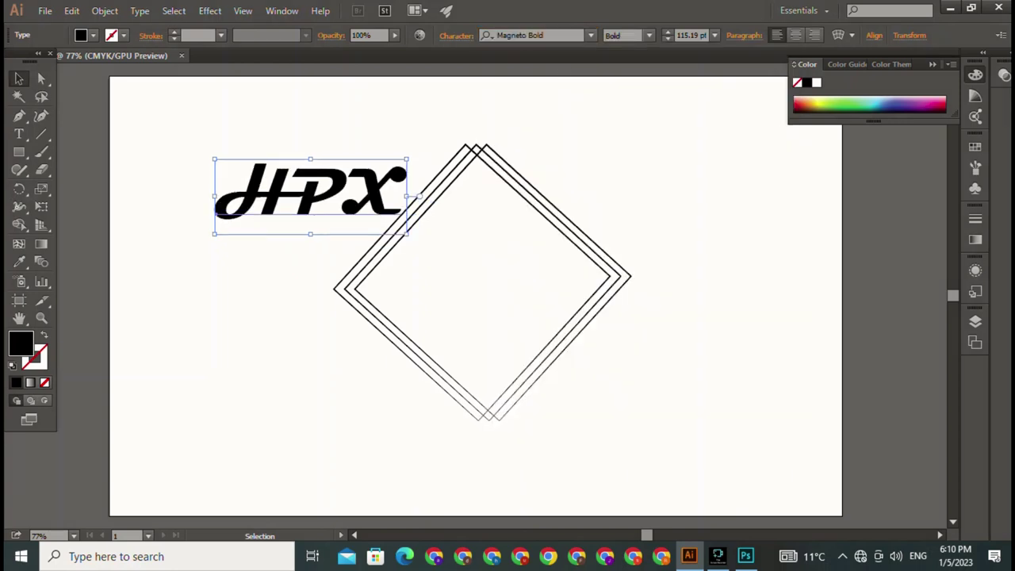
- Move the Magneto Bold HPX text into the centre of the triple-outline diamond
mouse_move(309, 191)
left_mouse_down()
mouse_move(477, 267)
mouse_move(477, 277)
left_mouse_up()
left_click_drag(334, 166, 609, 399)
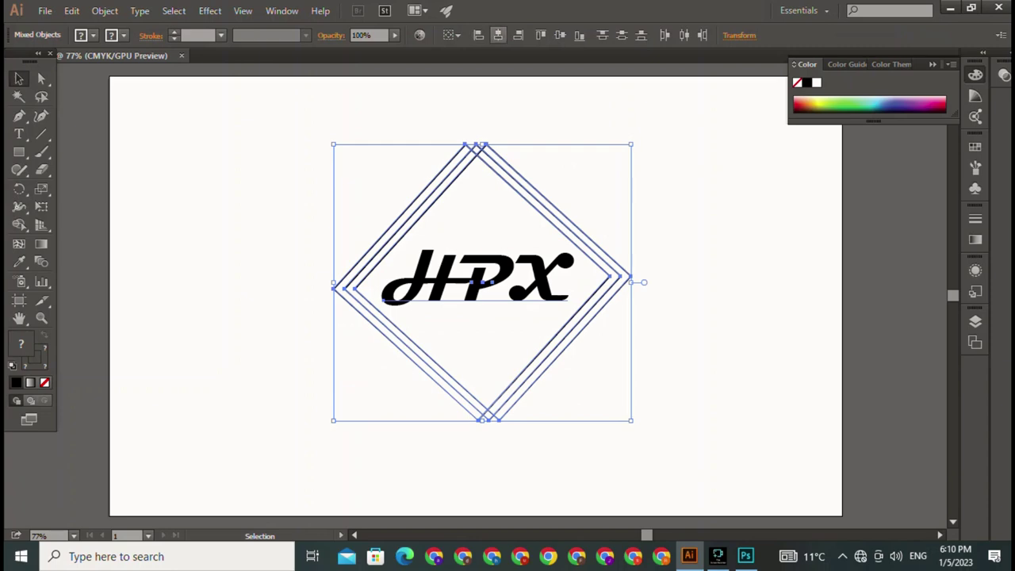
left_click(498, 34)
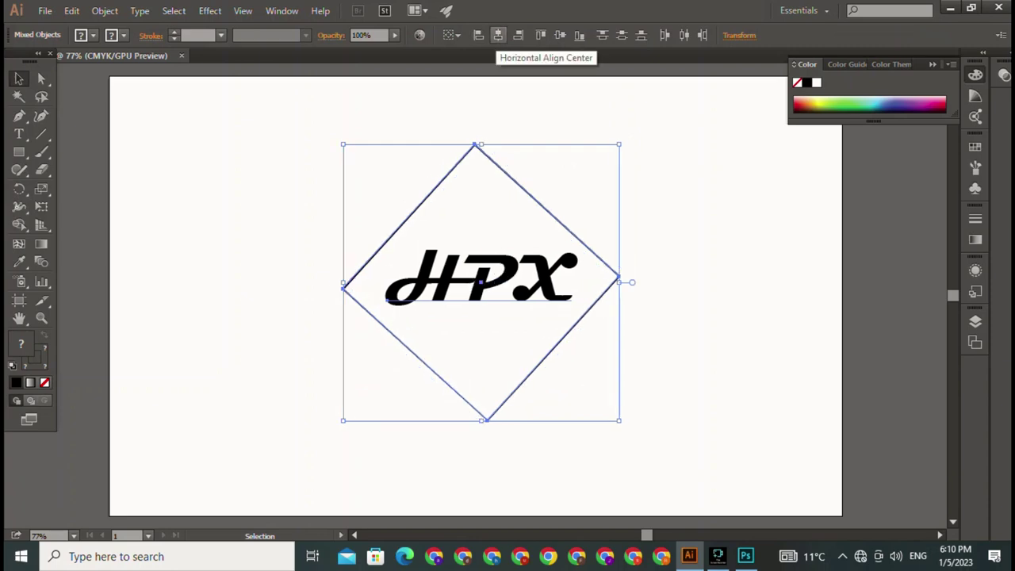
key("ctrl+z")
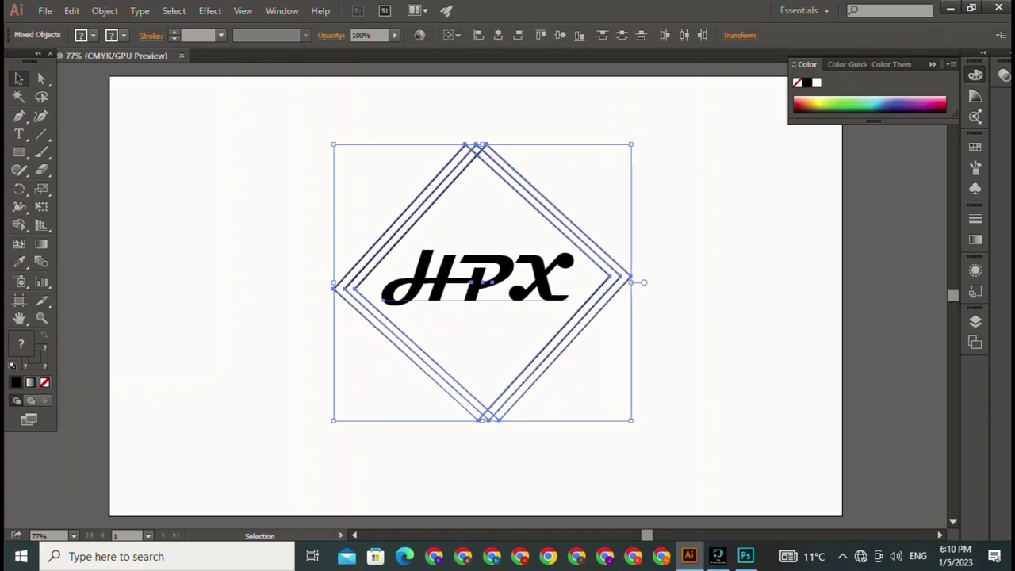
key("ctrl+shift+a")
left_click(476, 278)
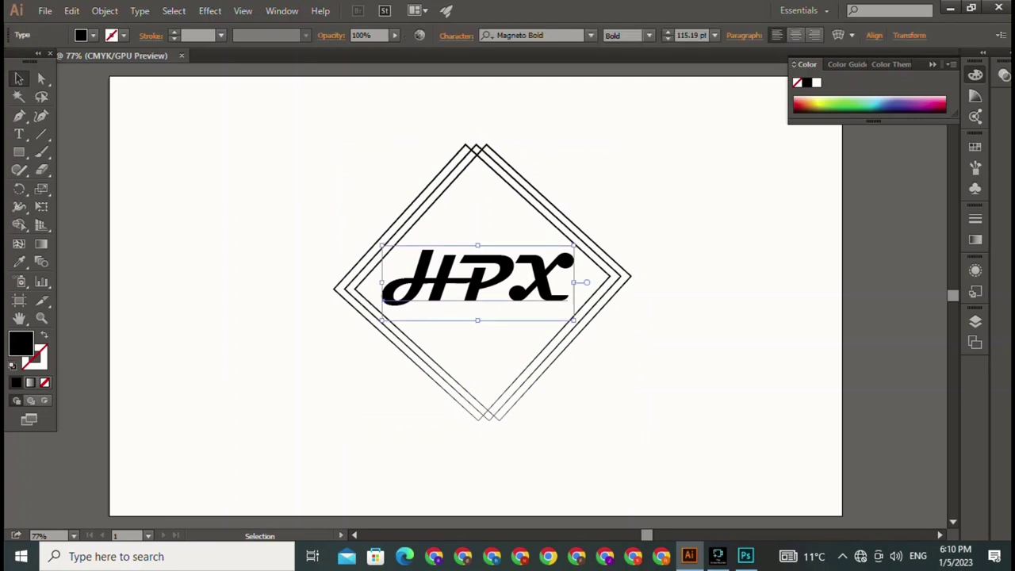
key("ctrl+shift+a")
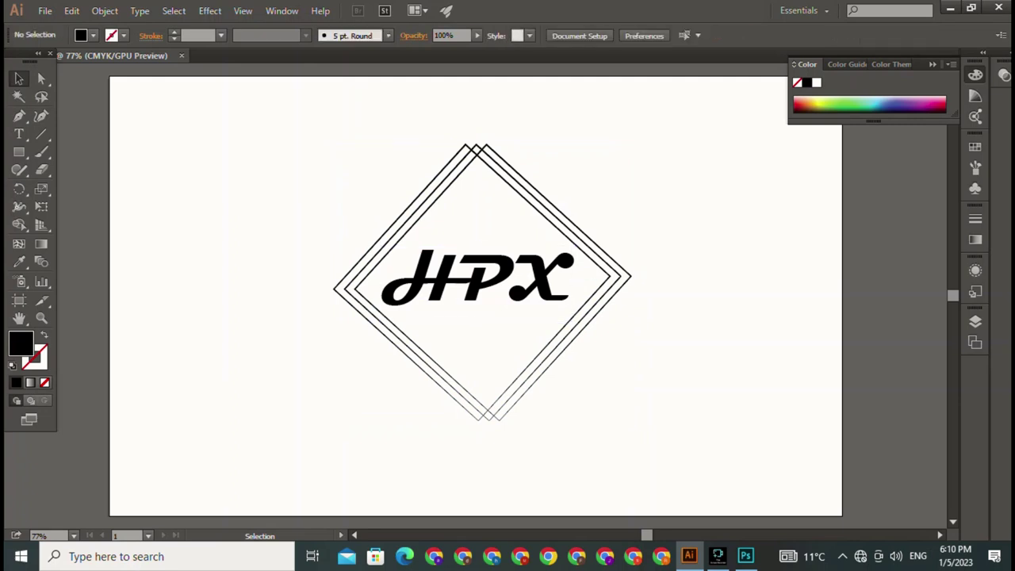
key("p")
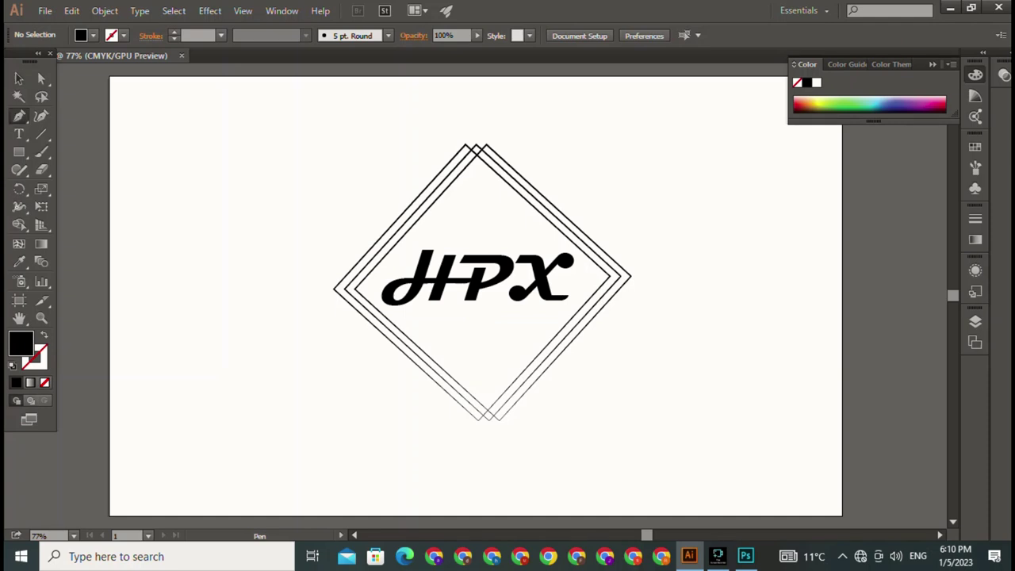
- Draw a straight line beneath HPX and lift the text clear of it
left_click(414, 302)
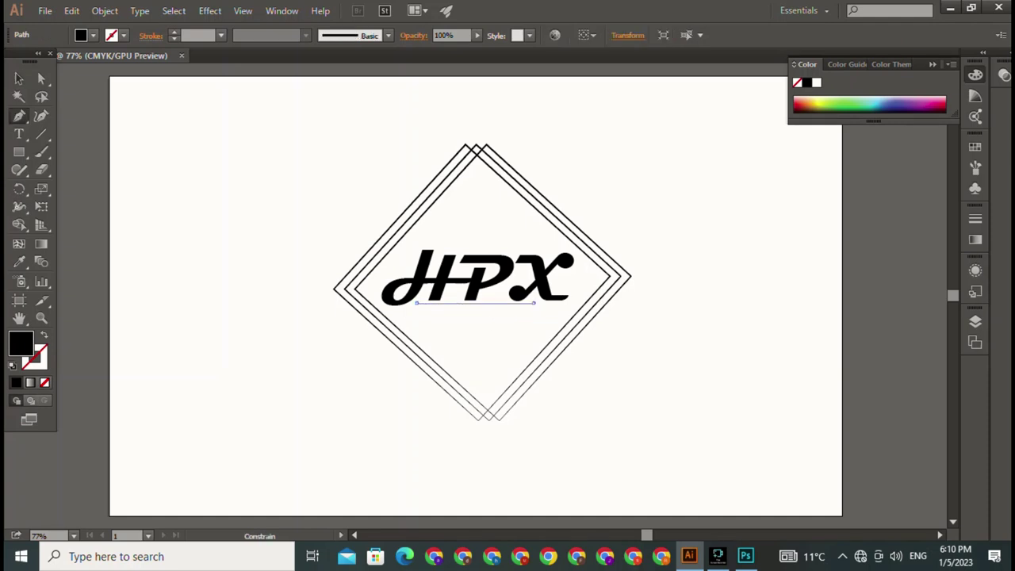
left_click(533, 303)
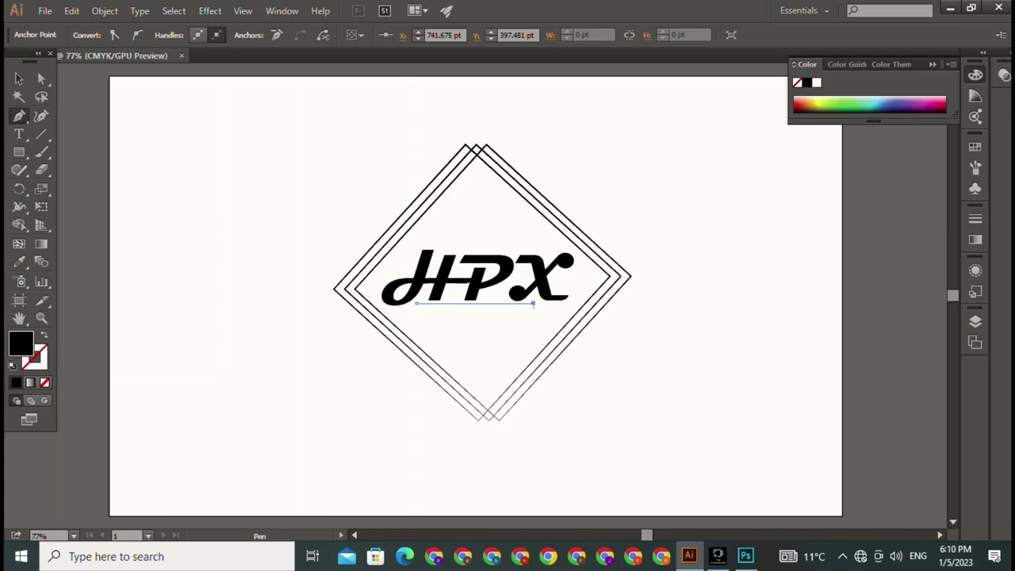
key("v")
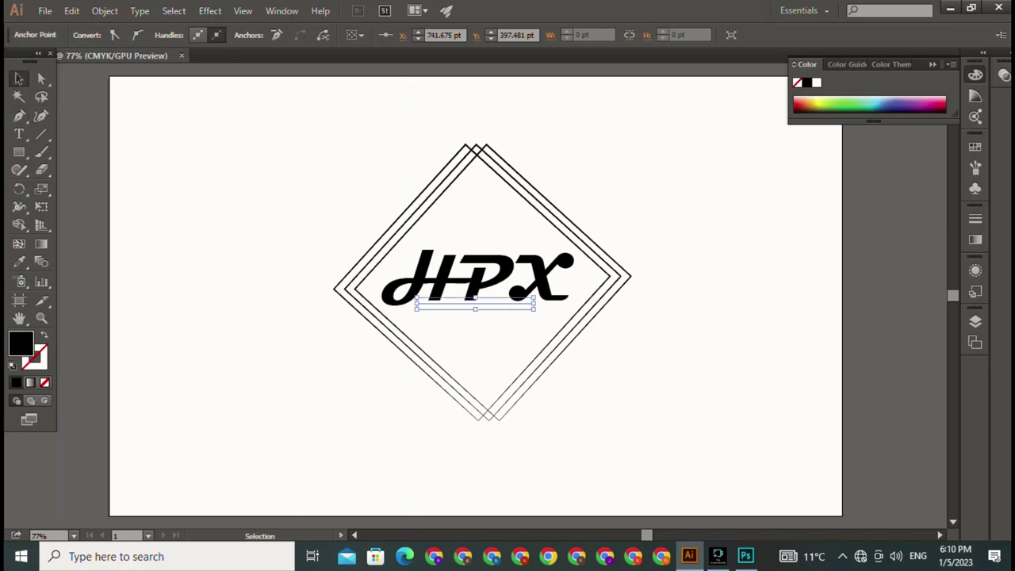
key("ctrl+shift+a")
left_click(476, 278)
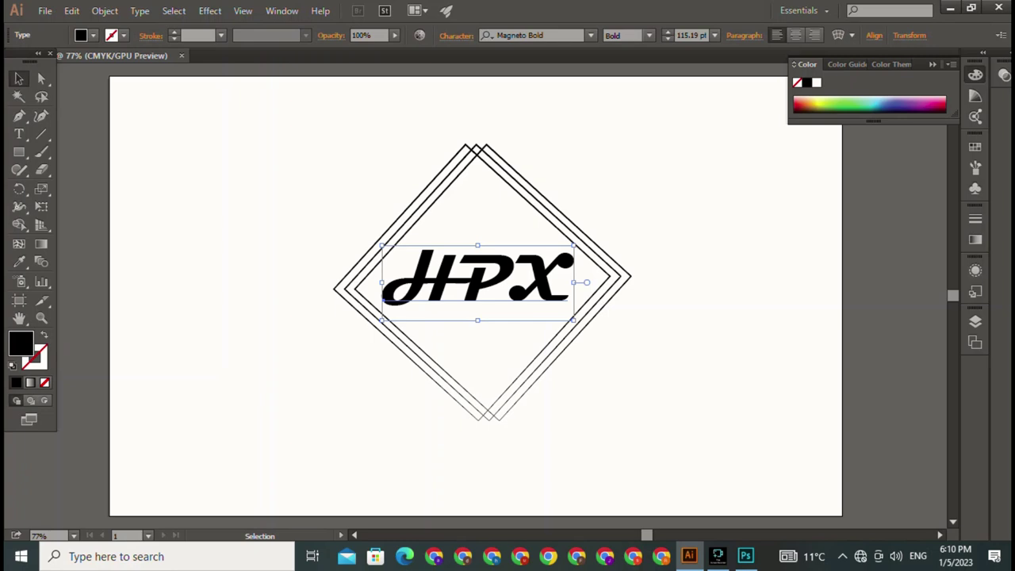
key("ctrl+shift+a")
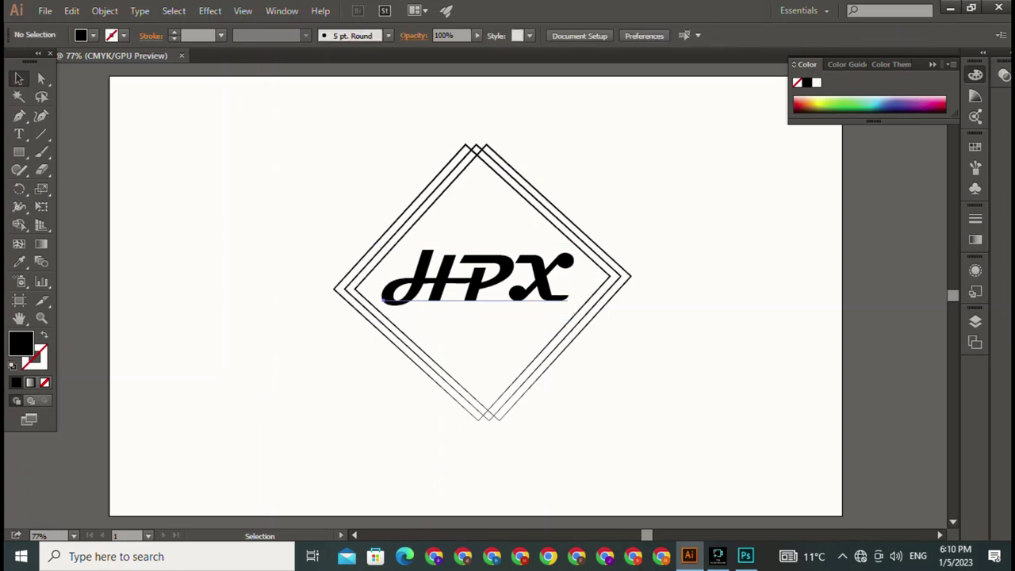
left_click_drag(476, 278, 476, 252)
key("ctrl+shift+a")
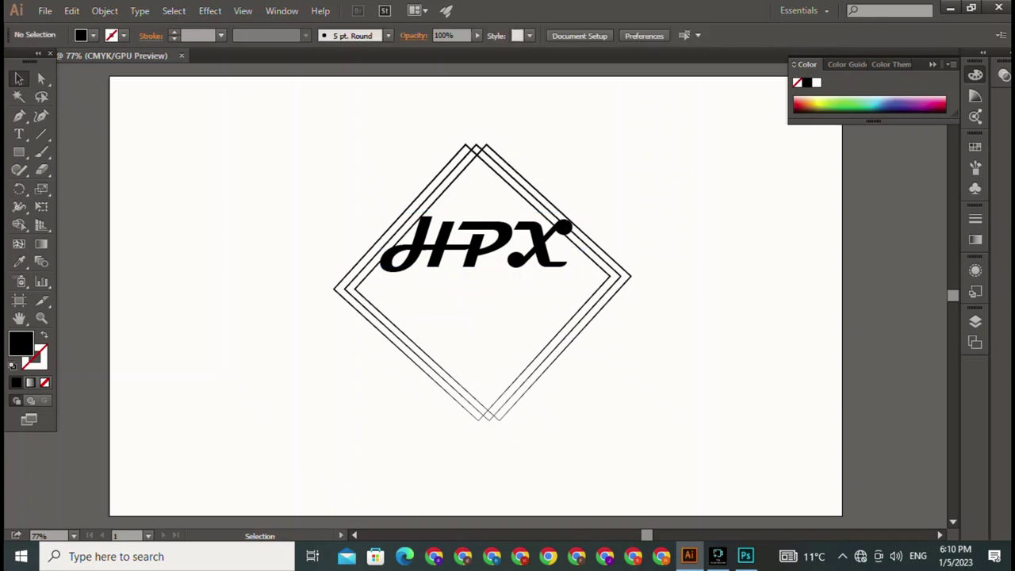
- Give the line no fill and a black 3 pt stroke, then lower HPX onto it
left_click(496, 303)
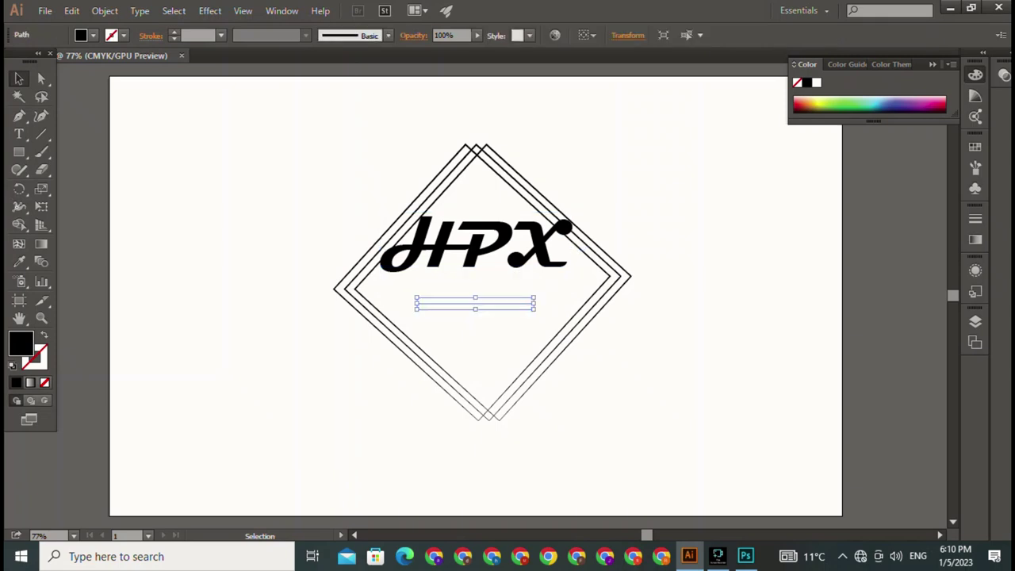
left_click(93, 35)
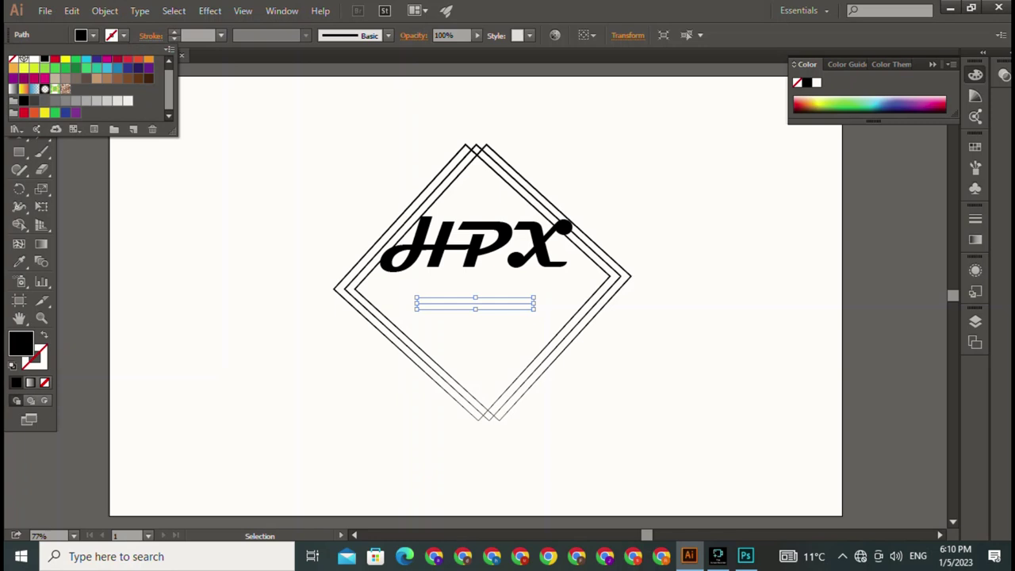
left_click(13, 59)
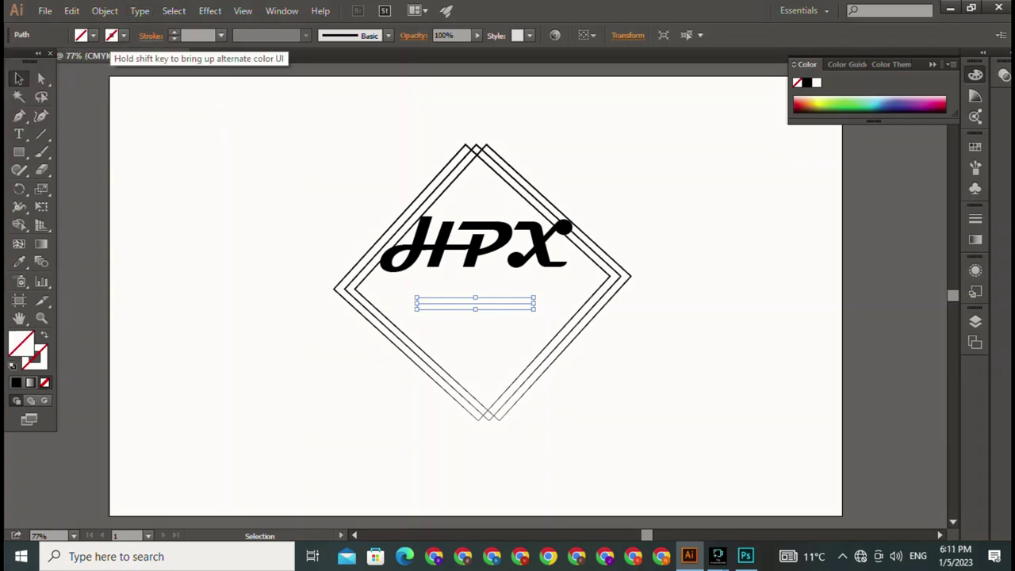
left_click(112, 34)
left_click(44, 59)
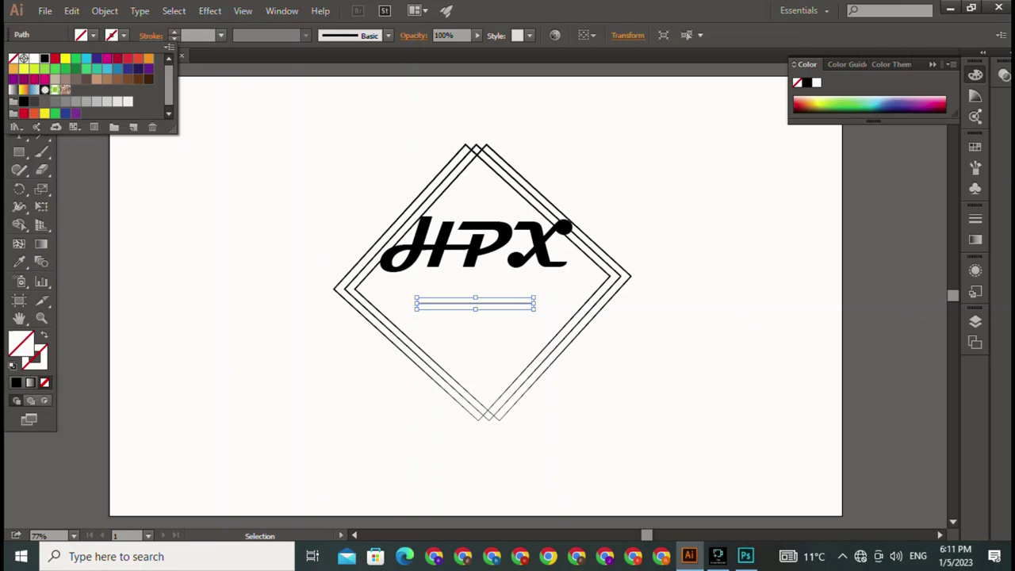
left_click(173, 31)
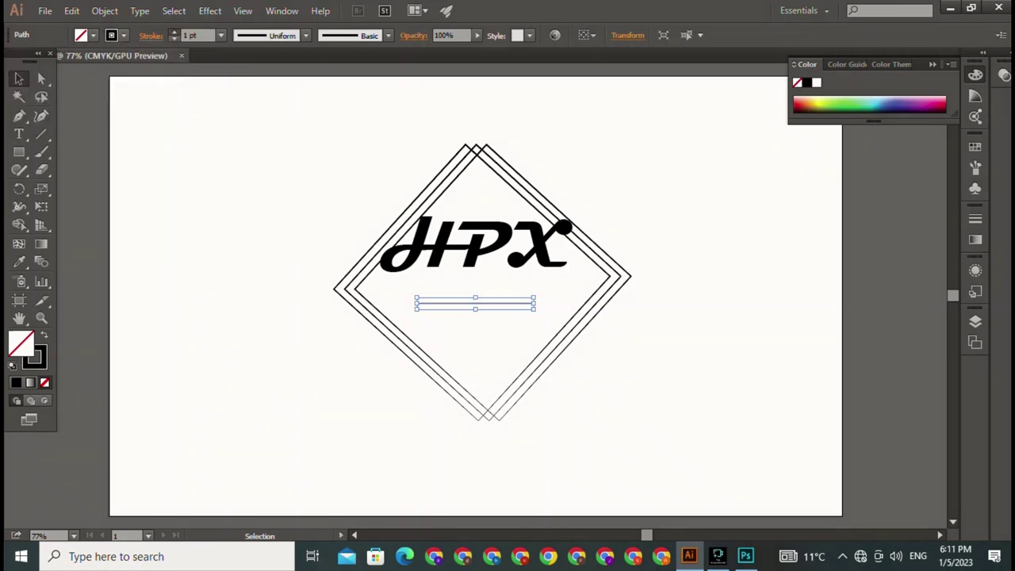
left_click(173, 32)
left_click(173, 31)
key("ctrl+shift+a")
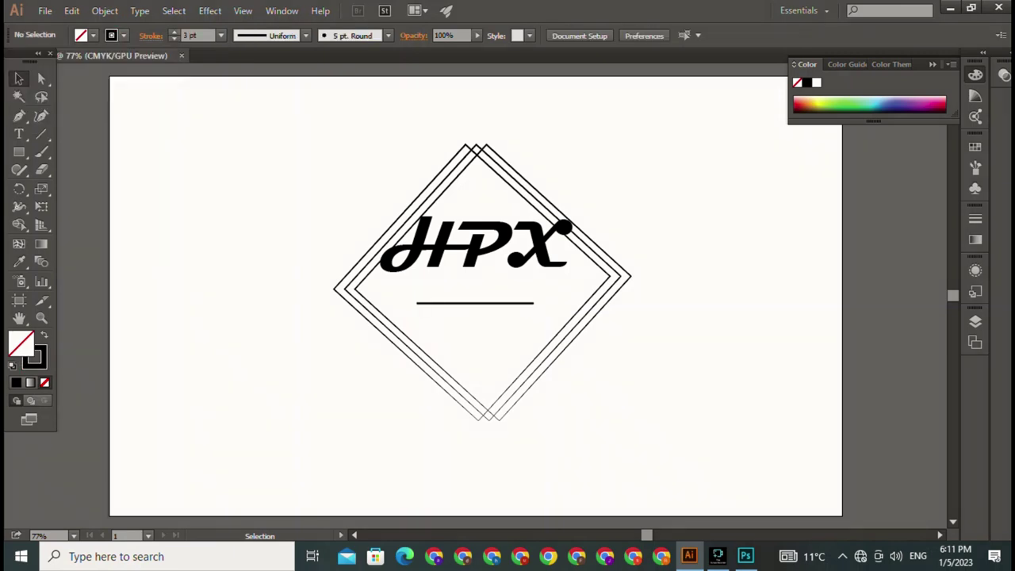
left_click_drag(476, 246, 476, 282)
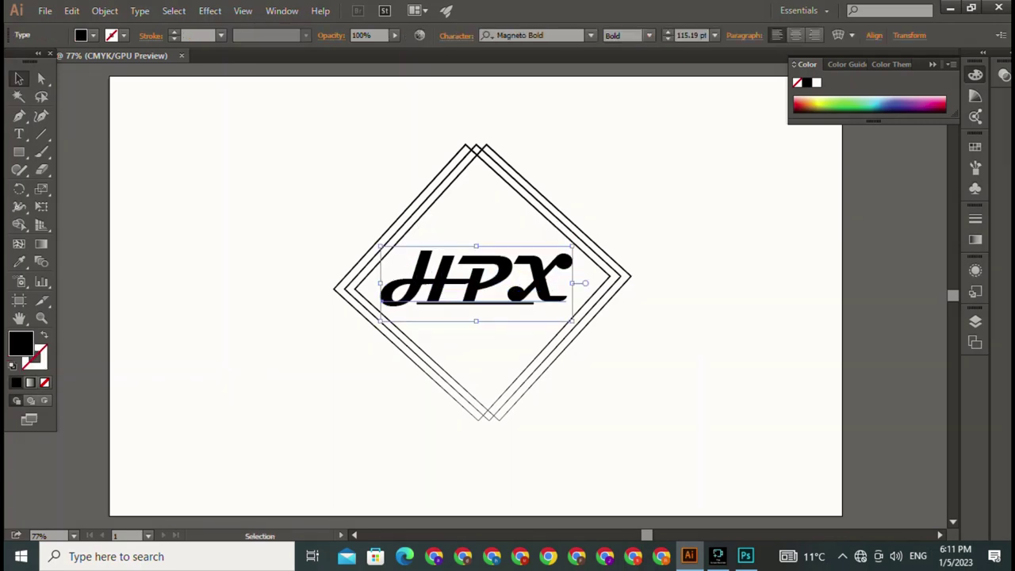
key("ctrl+shift+a")
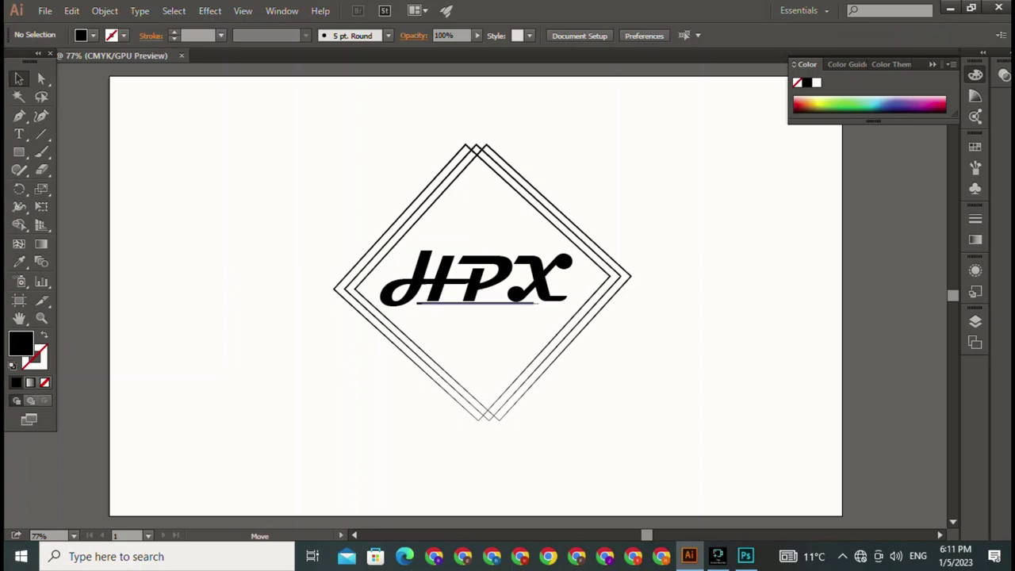
- Add small 12 pt '302' text just below the HPX underline
left_click(480, 303)
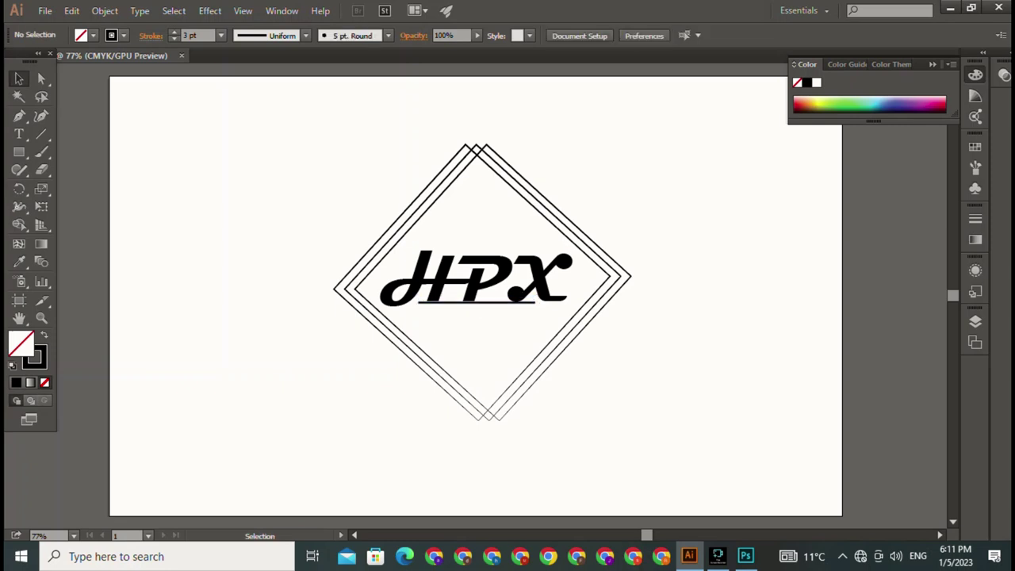
left_click(19, 133)
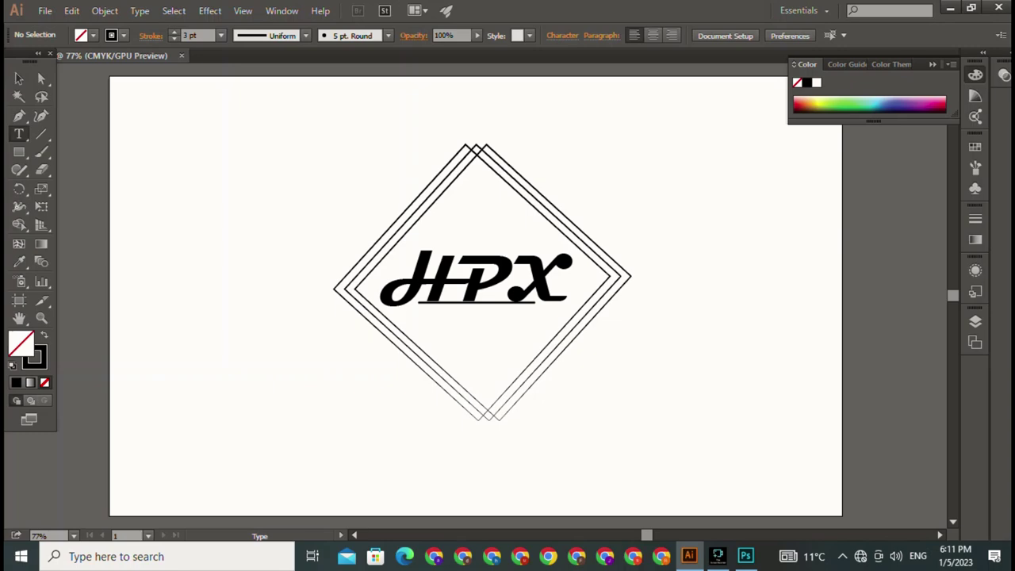
scroll(496, 294, "up", 1)
scroll(496, 293, "up", 2)
scroll(497, 294, "up", 2)
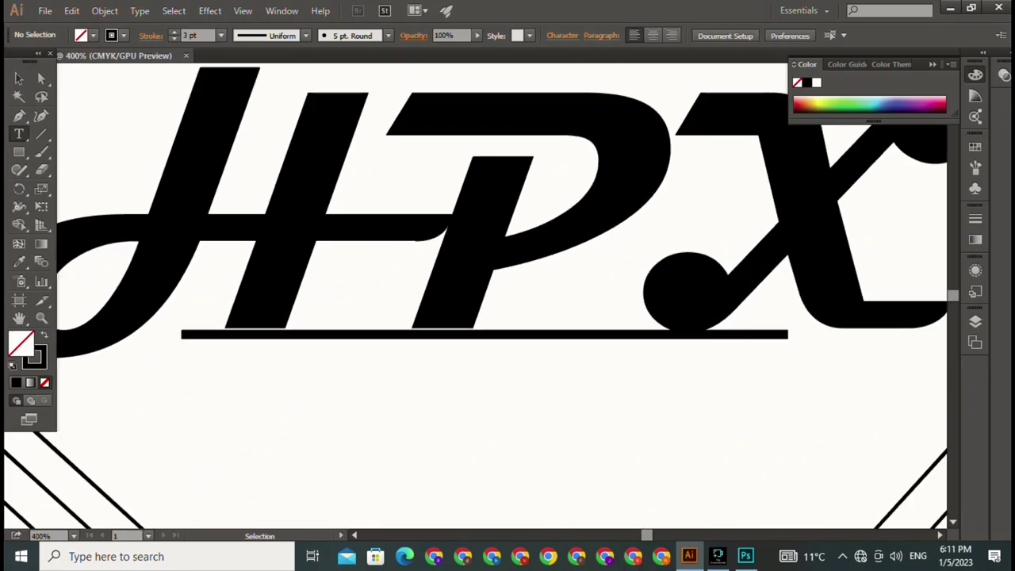
scroll(497, 293, "down", 3)
scroll(496, 294, "down", 2)
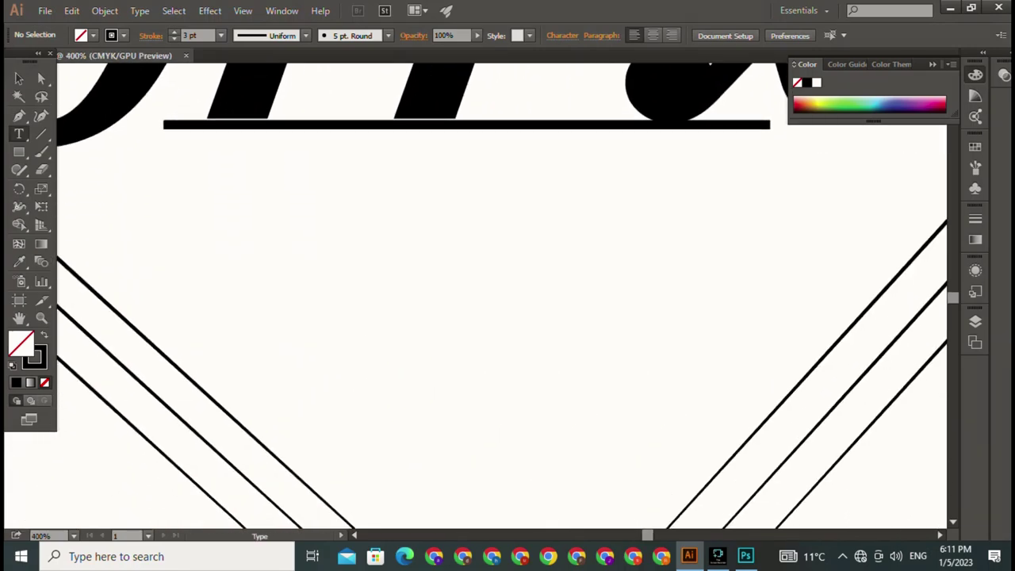
left_click(187, 258)
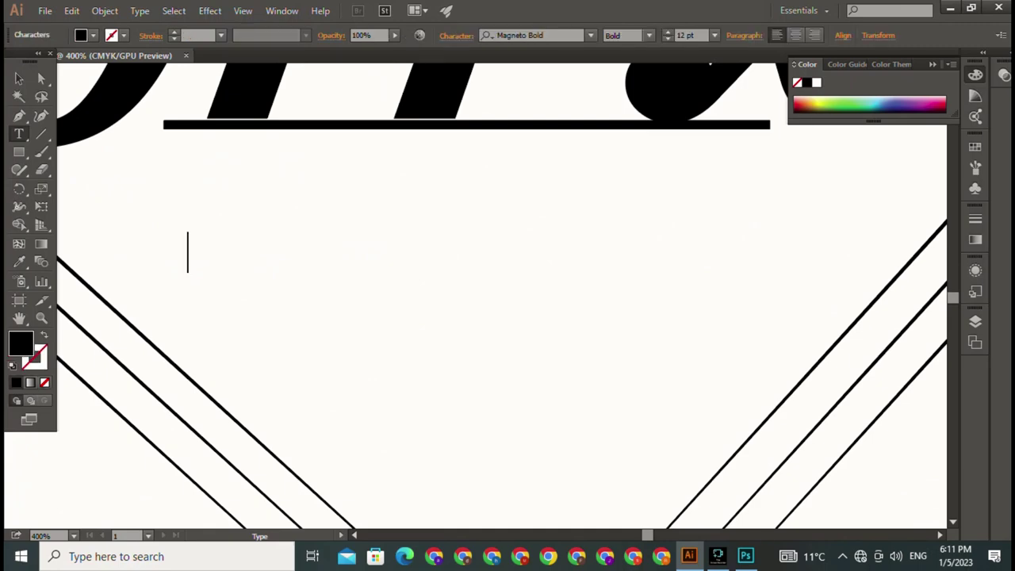
type("4")
key("BackSpace")
type("30")
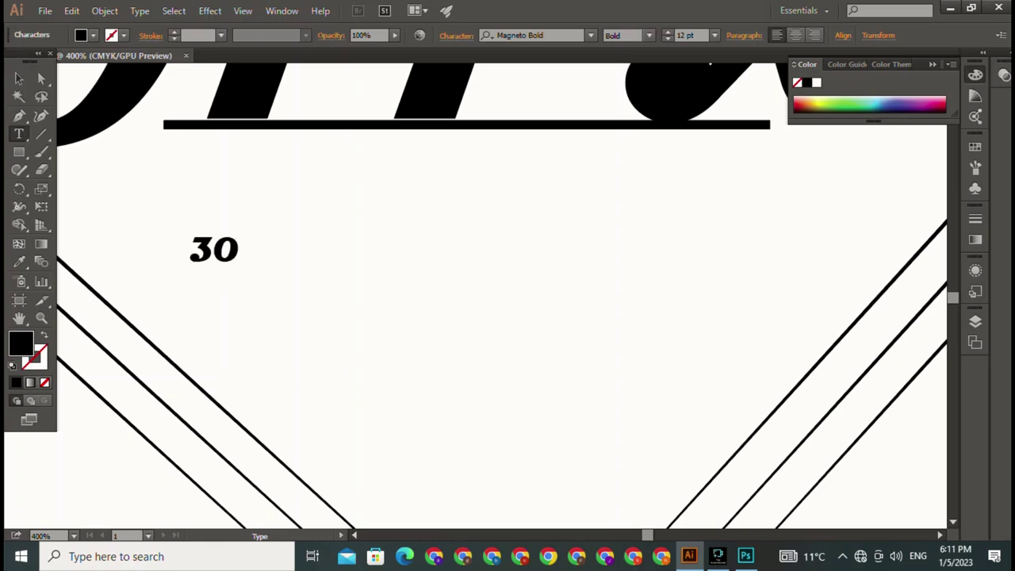
type("2")
key("Escape")
- Move 302 under the underline's right end and enlarge it to 21.51 pt
left_click_drag(226, 251, 734, 148)
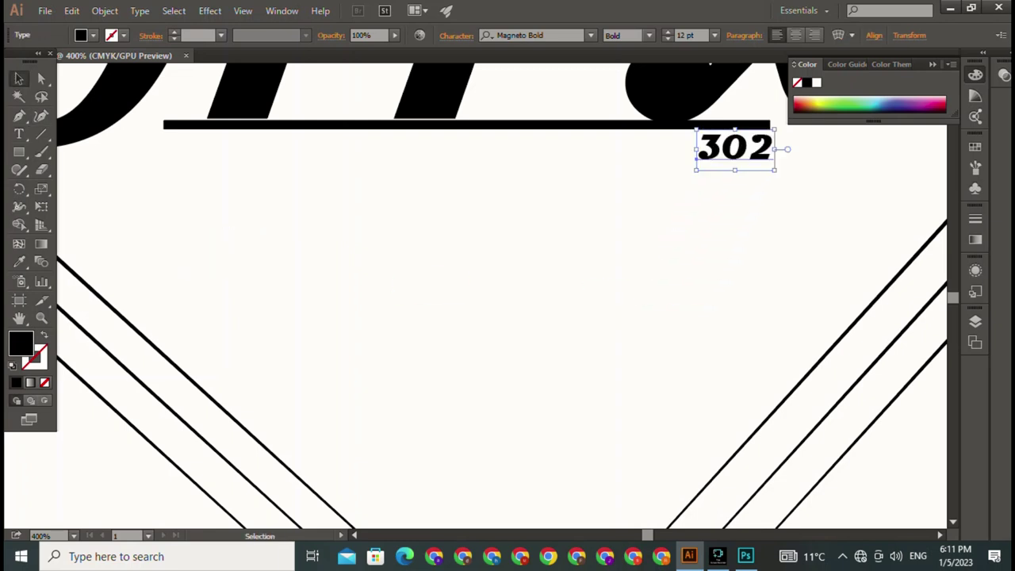
left_click(735, 148, "shift")
left_click(735, 148)
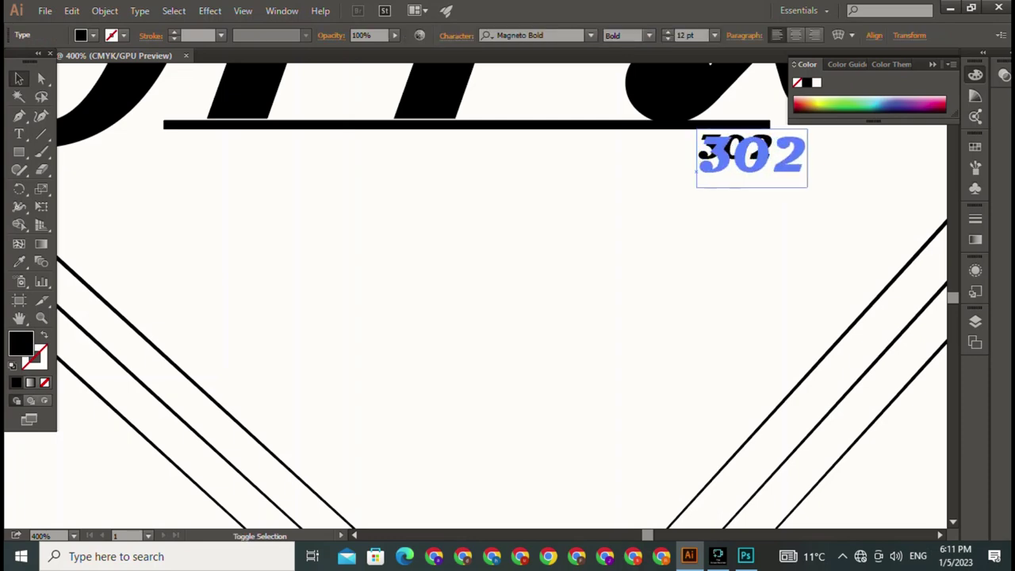
left_click_drag(775, 169, 837, 202)
key("ctrl+shift+a")
- Nudge 302 slightly left and down so it sits beneath the X
key("ctrl+minus")
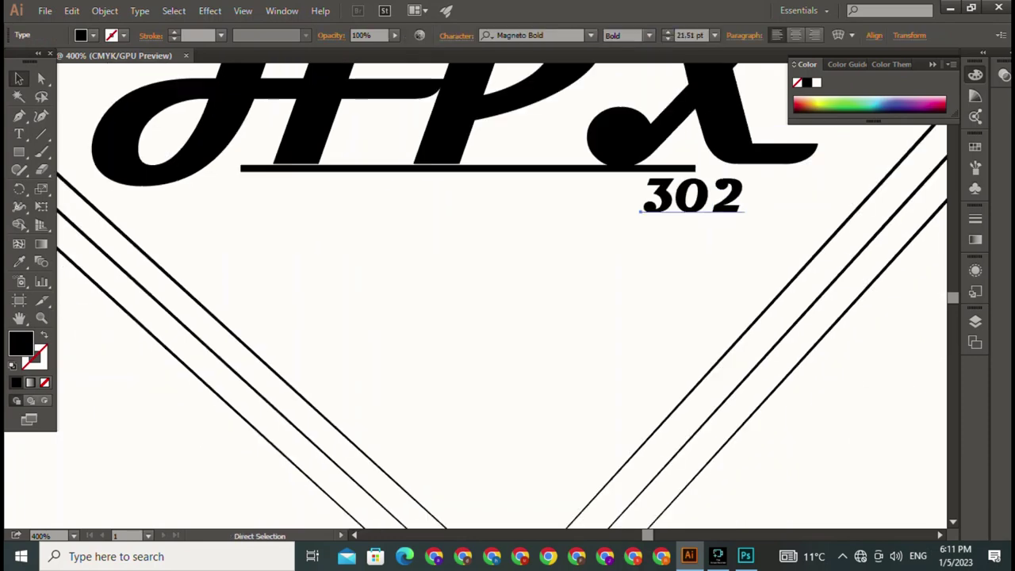
key("ctrl+minus")
key("ctrl+minus")
left_click(531, 264)
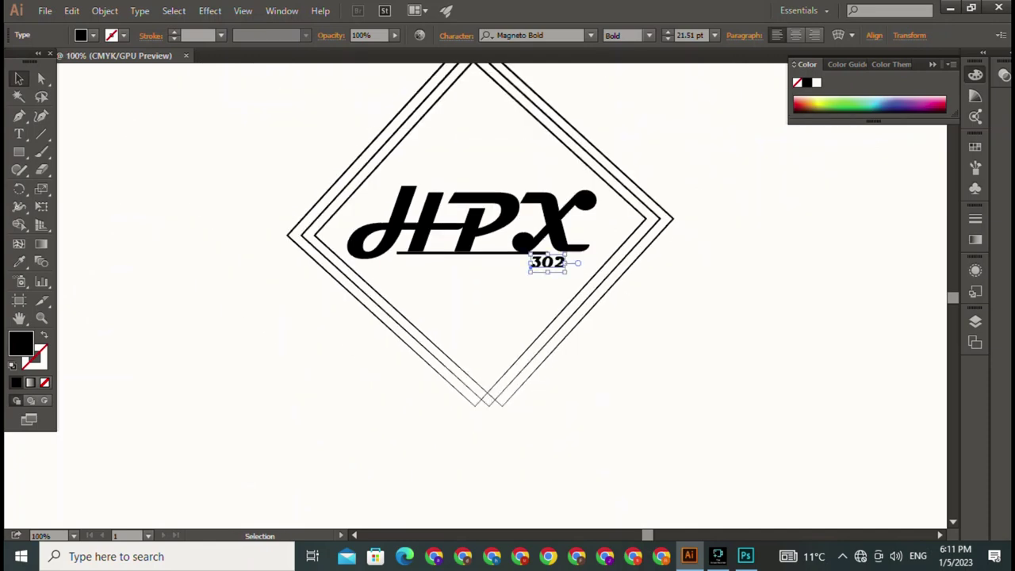
left_click_drag(532, 264, 516, 262)
key("ctrl+shift+a")
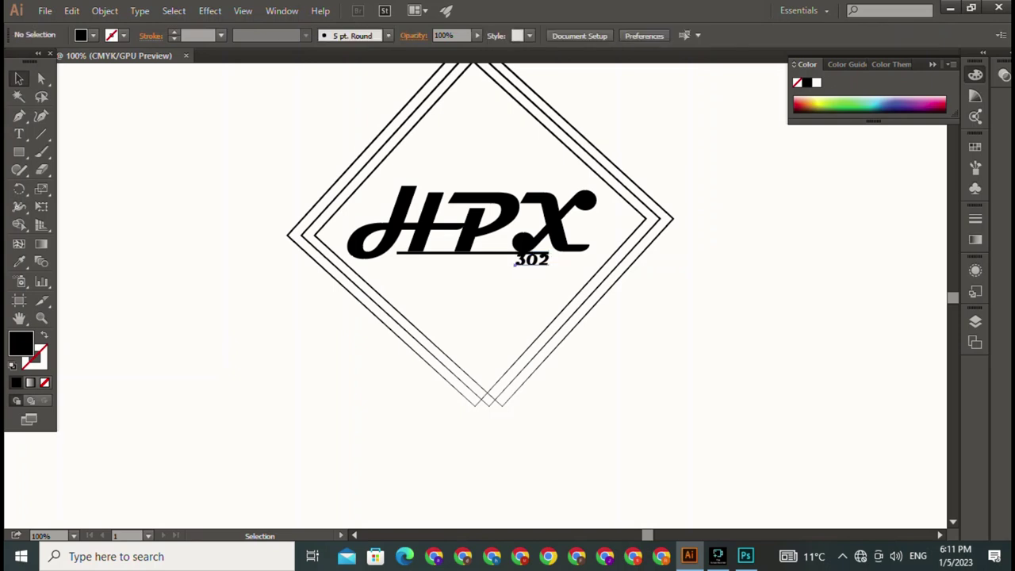
left_click(514, 264)
left_click_drag(514, 264, 514, 267)
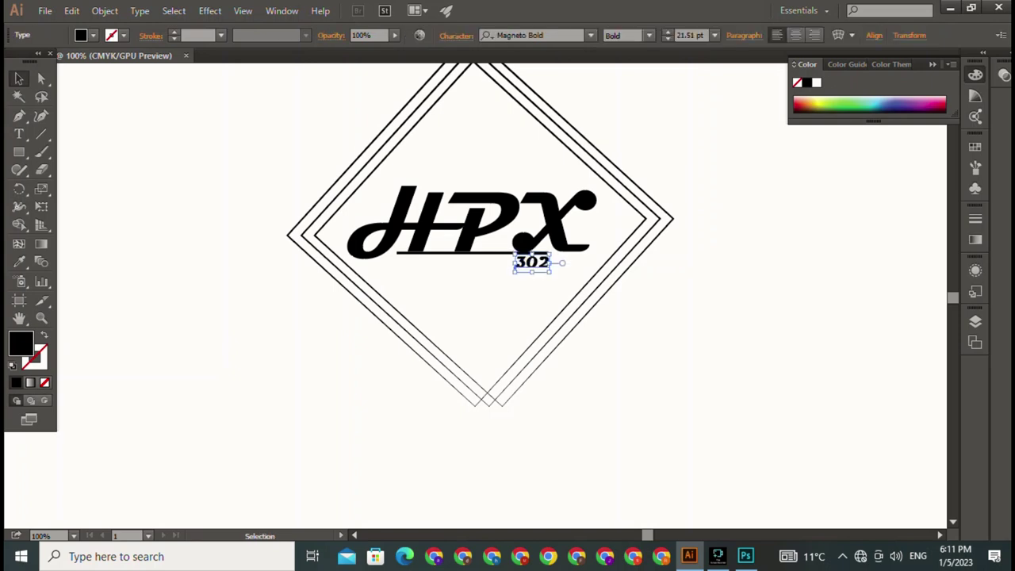